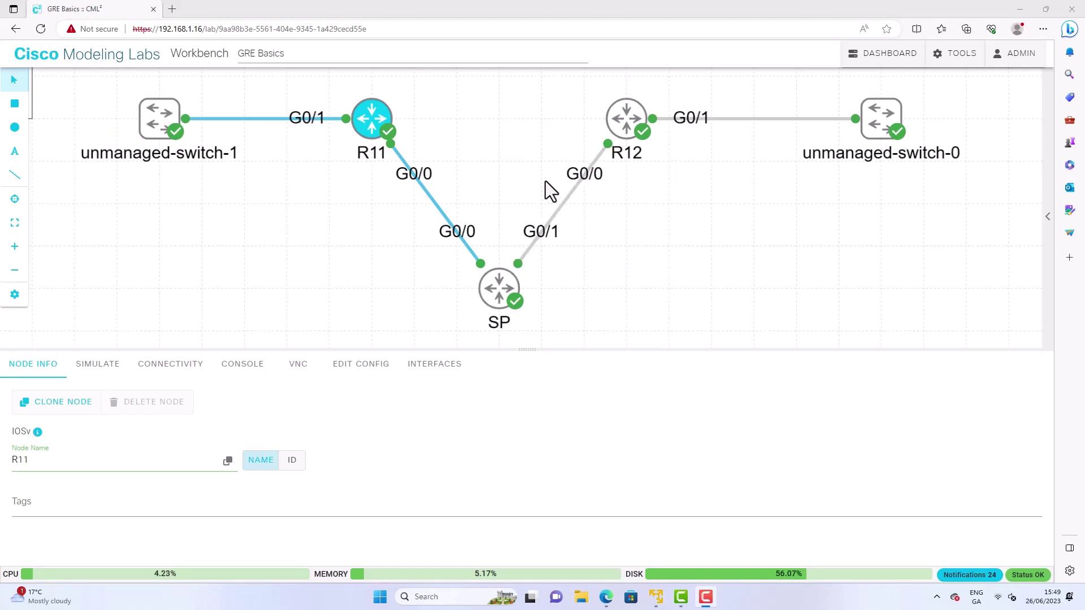
Step: Run 'show ip int brief' in R11's console, listing Tunnel1 at 192.168.100.11 up
left_click(254, 365)
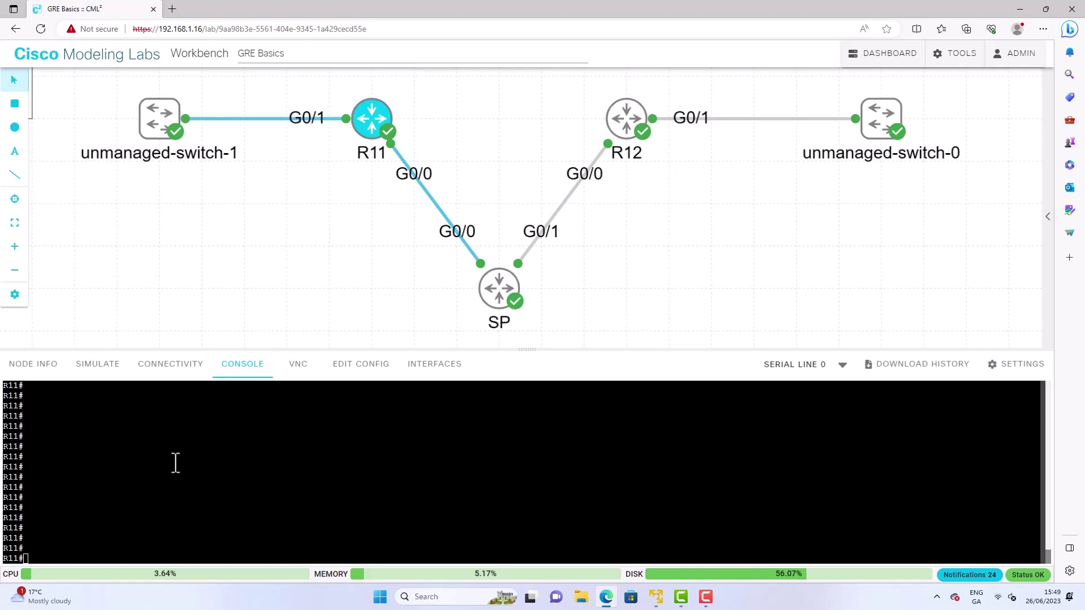
type("show ip int brief")
key("Return")
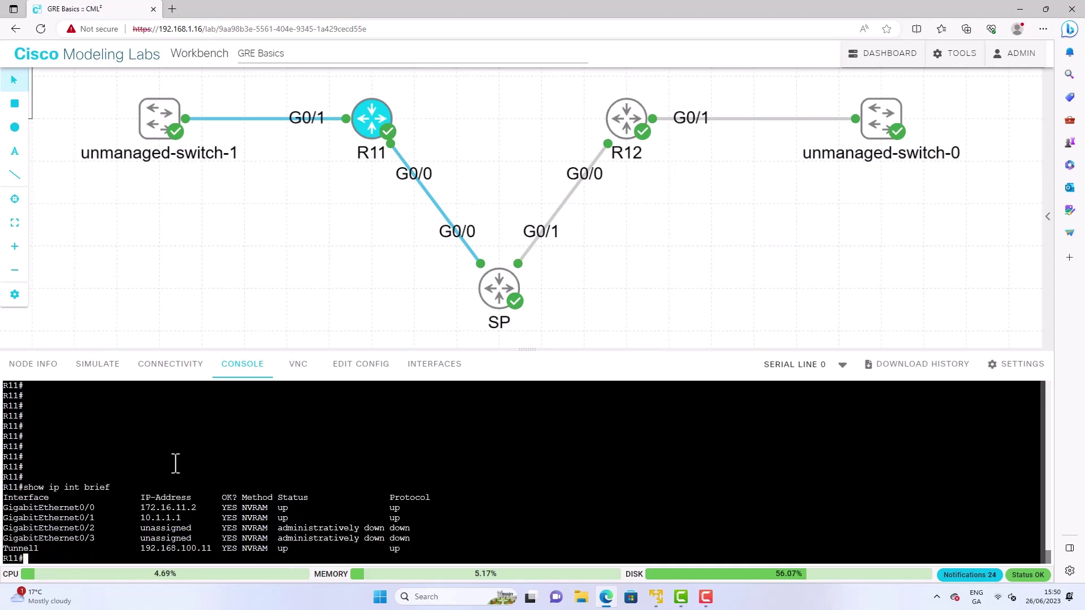
Step: Rerun the interface summary, then begin entering 'show ip int brief' in R12's console
key("Return")
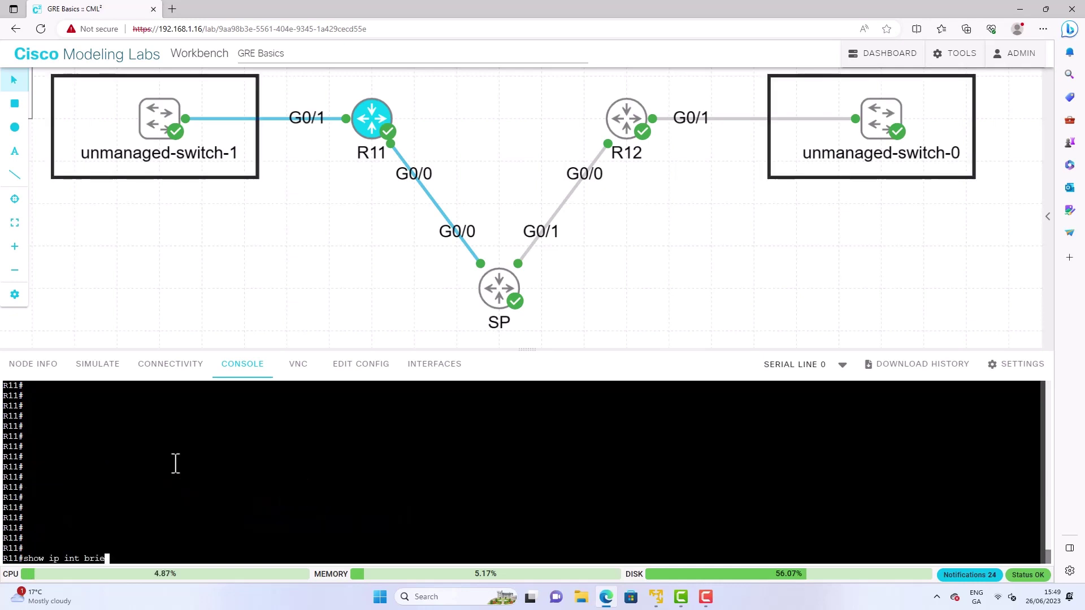
key("Return")
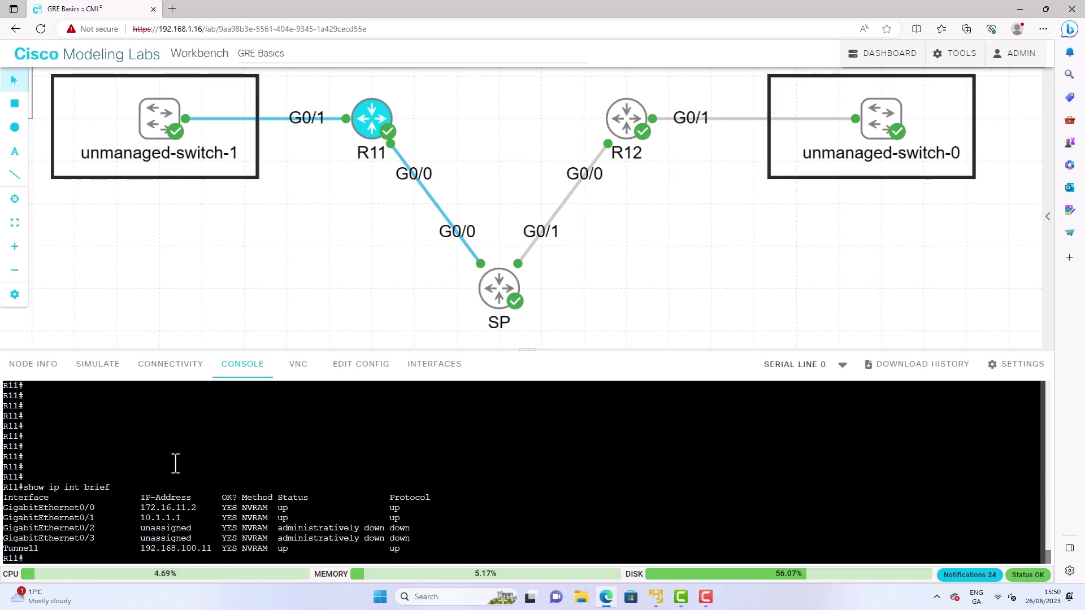
key("Return")
key("Return")
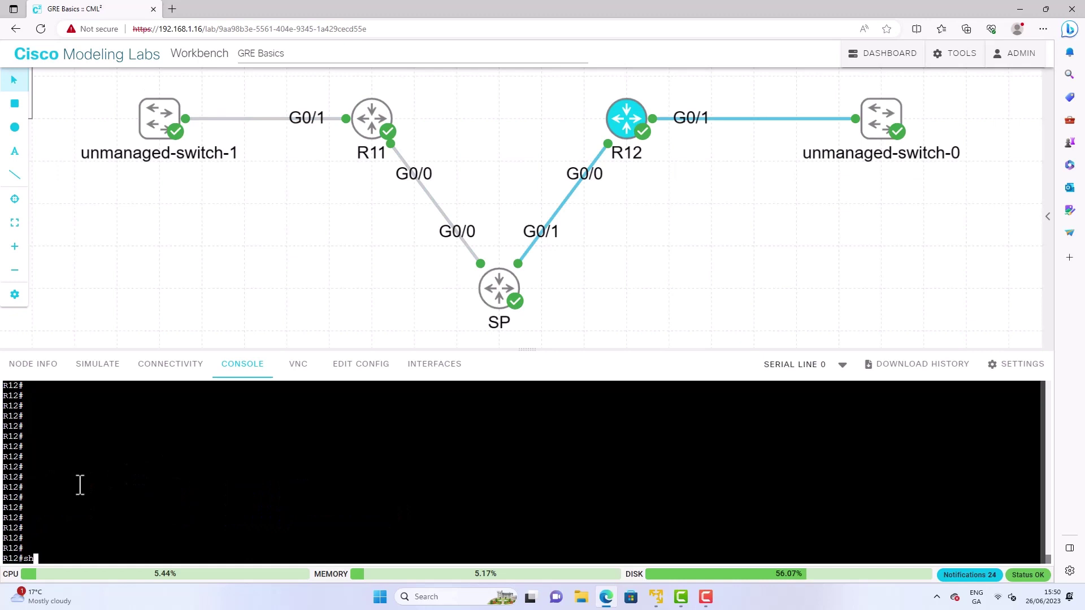
type("ow ip int brief")
Step: Run the interface summary and 'show run inter tun1' on R12
key("Return")
key("Return")
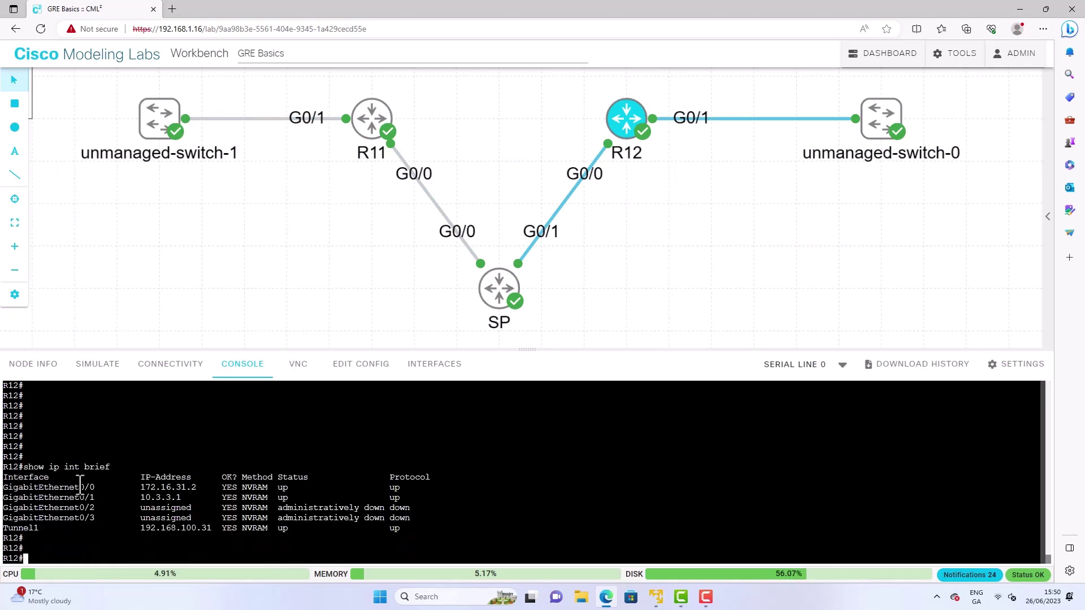
type("show run inter tun1")
key("Return")
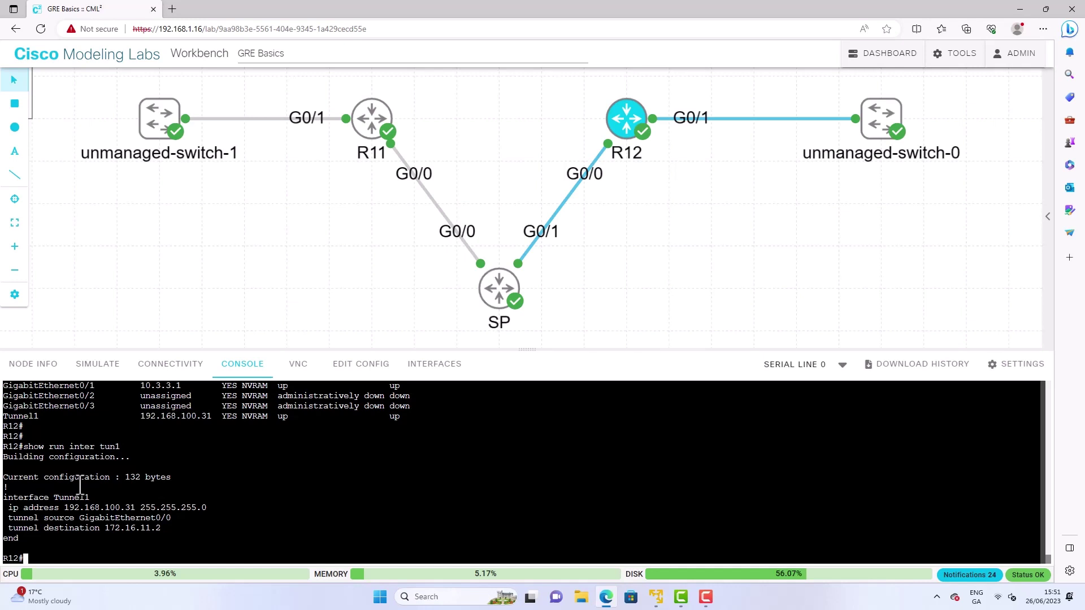
Step: Display R12's Tunnel1 details: 192.168.100.31/24 up, from 172.16.31.2 to 172.16.11.2
type("show inter tunn1")
key("Return")
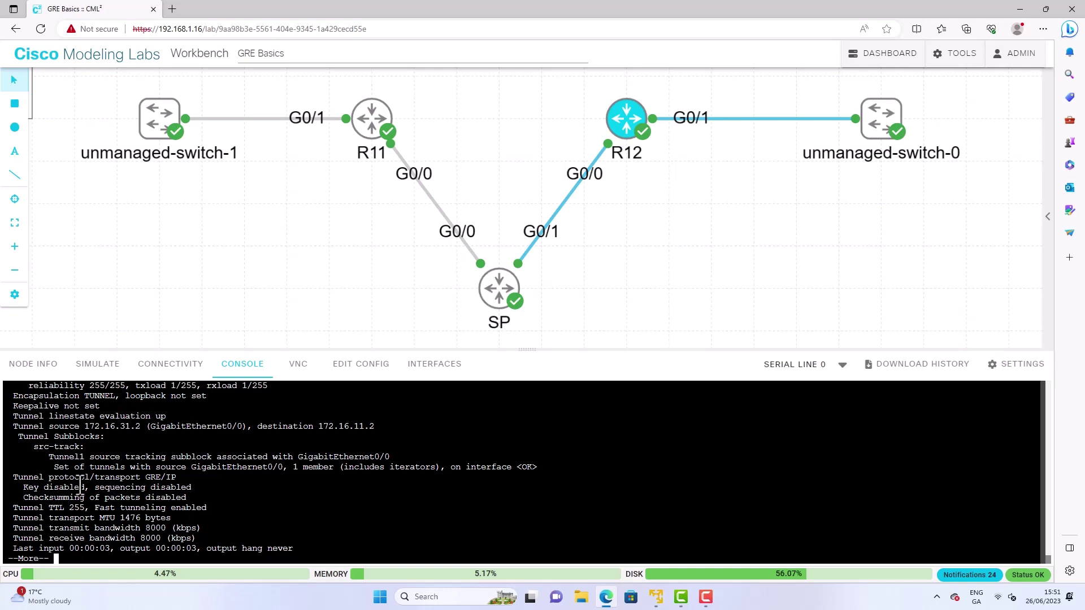
scroll(80, 486, "up", 2)
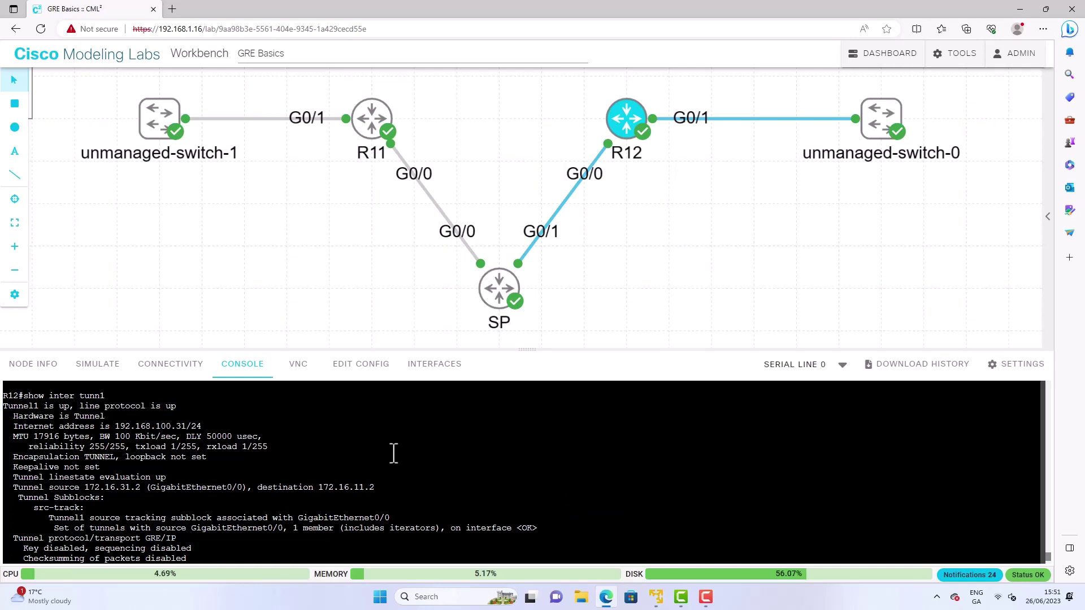
left_click(370, 120)
Step: Show R11's Tunnel1 details, running from 172.16.11.2 to 172.16.31.2
left_click(216, 479)
type("sh ")
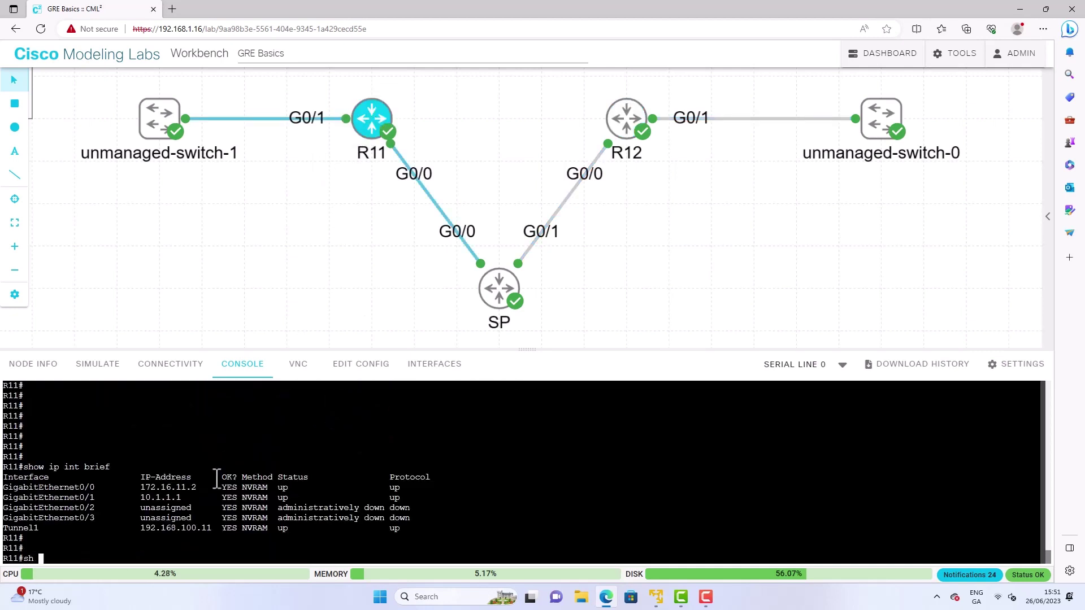
type("int tun1")
key("Return")
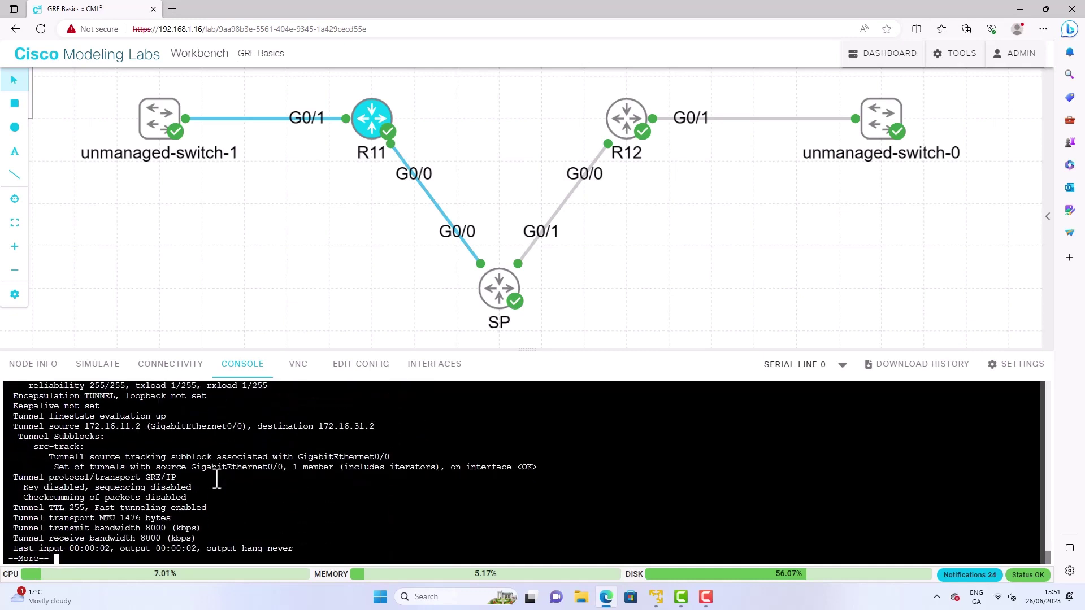
key("q")
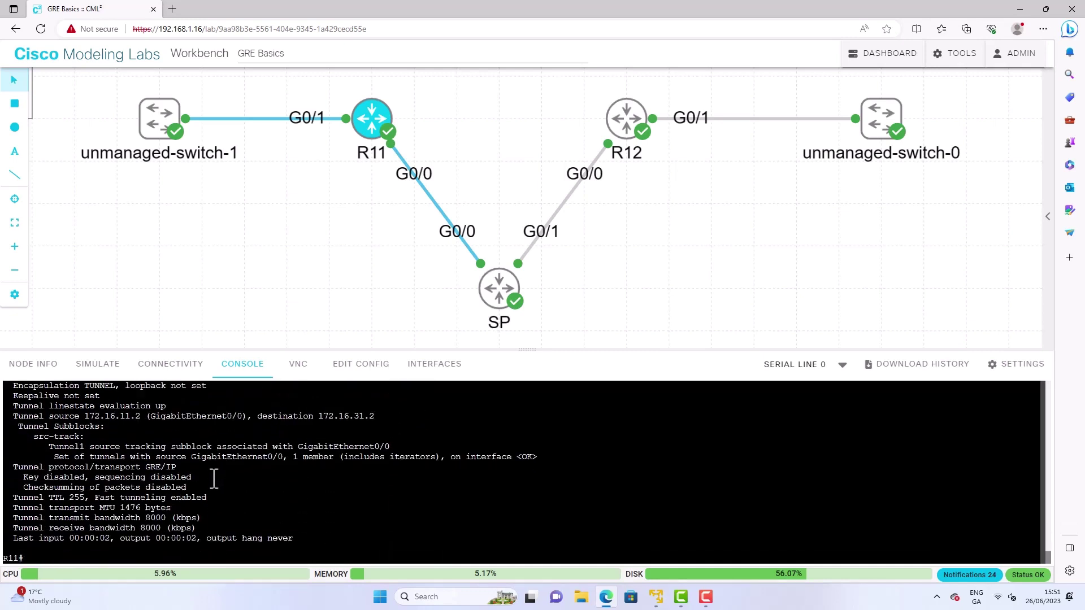
scroll(214, 478, "up", 2)
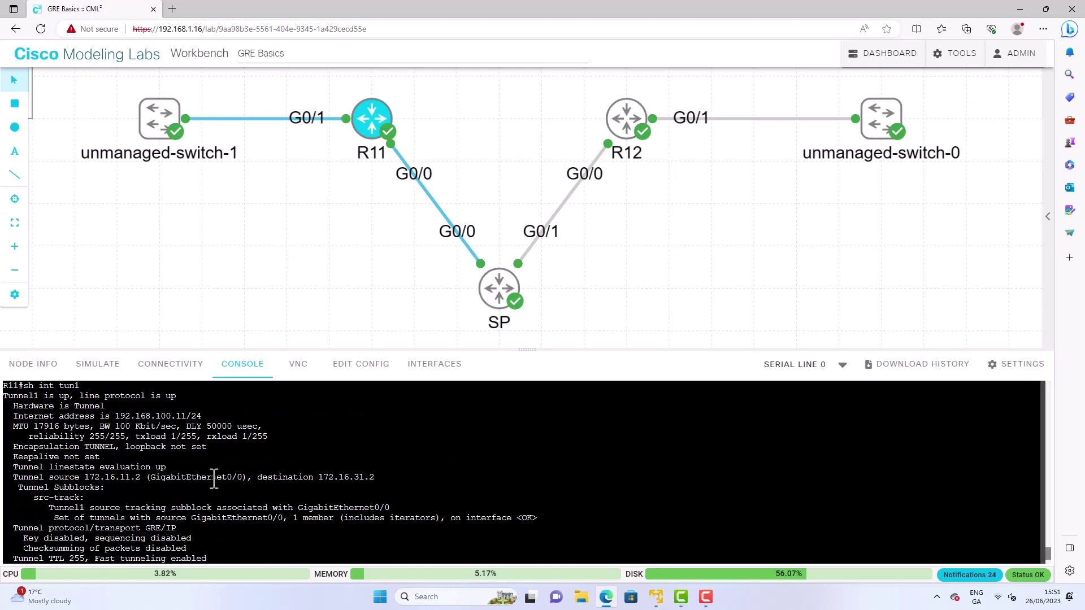
scroll(214, 479, "down", 2)
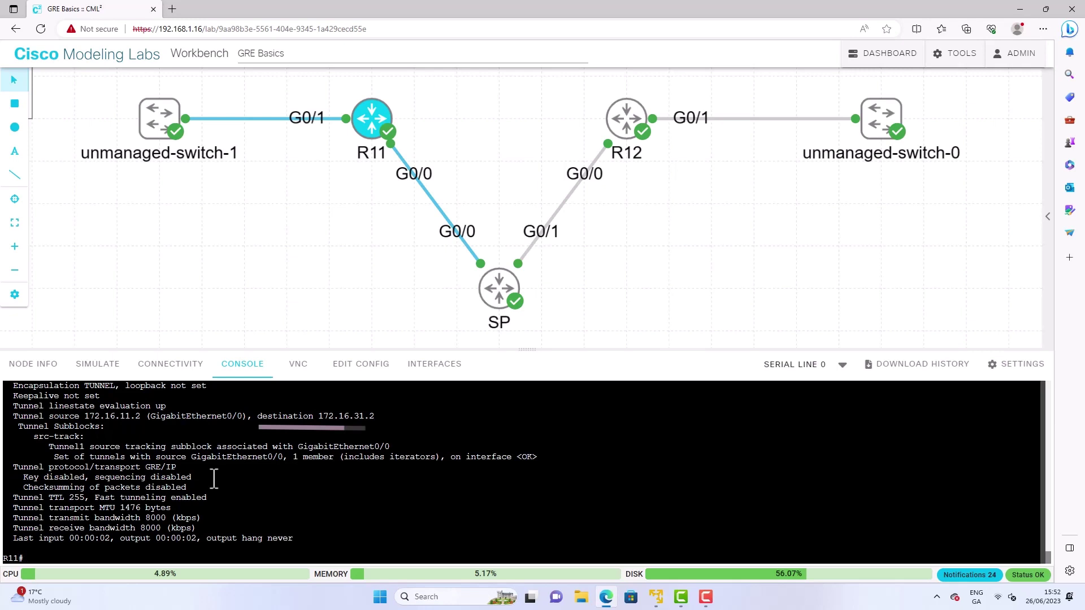
Step: Look up R11's route to 172.16.31.2, learned via RIP, then enter 'show ip eigrp neighbors'
type("sh ")
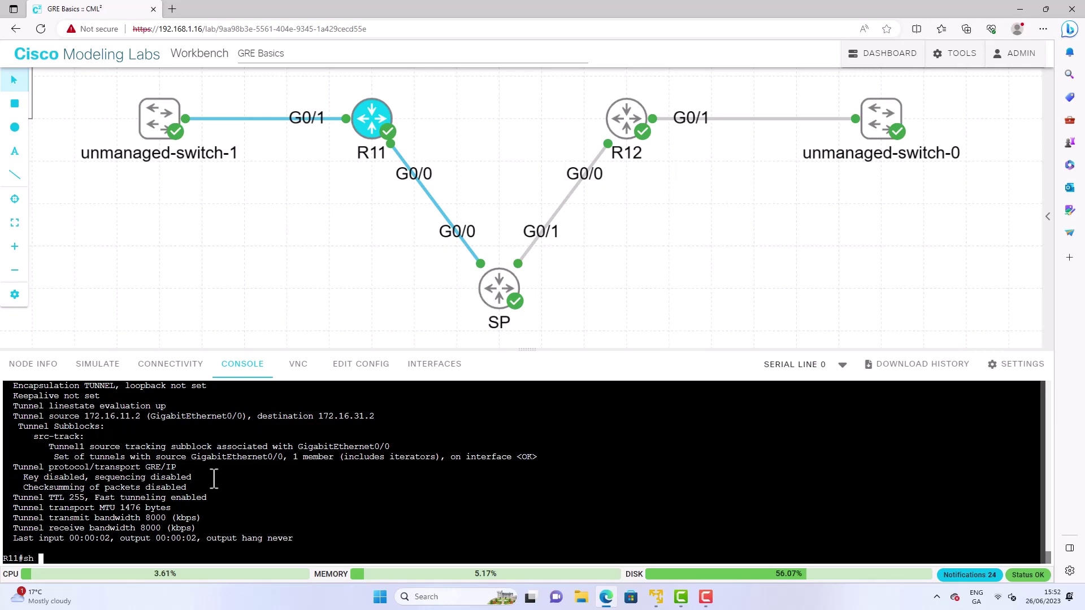
type("ip route 172.16.31.2")
key("Return")
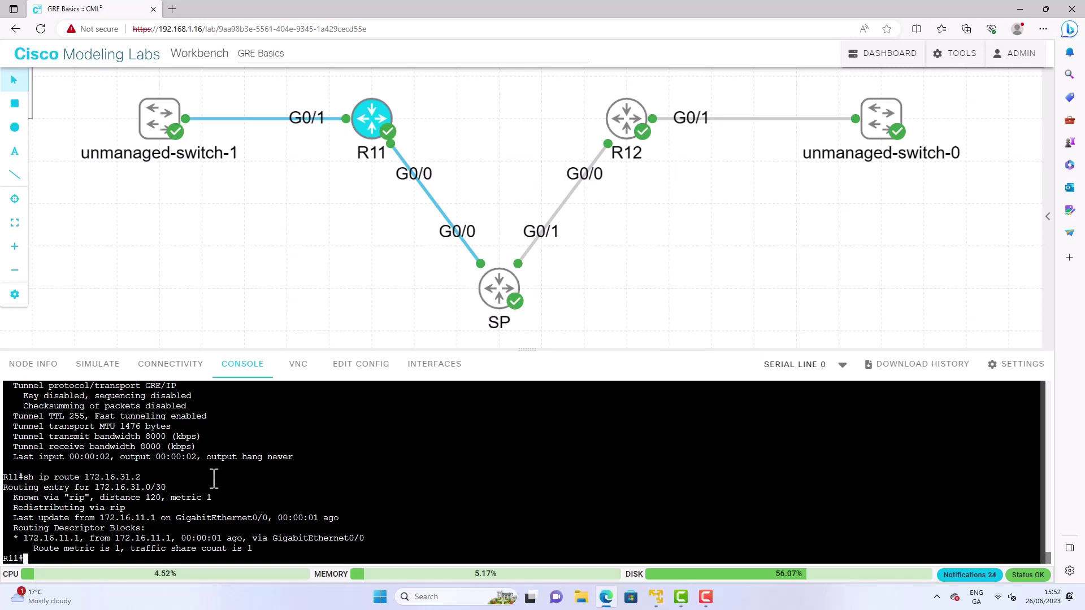
key("Return")
key("Return")
type("show ip ei")
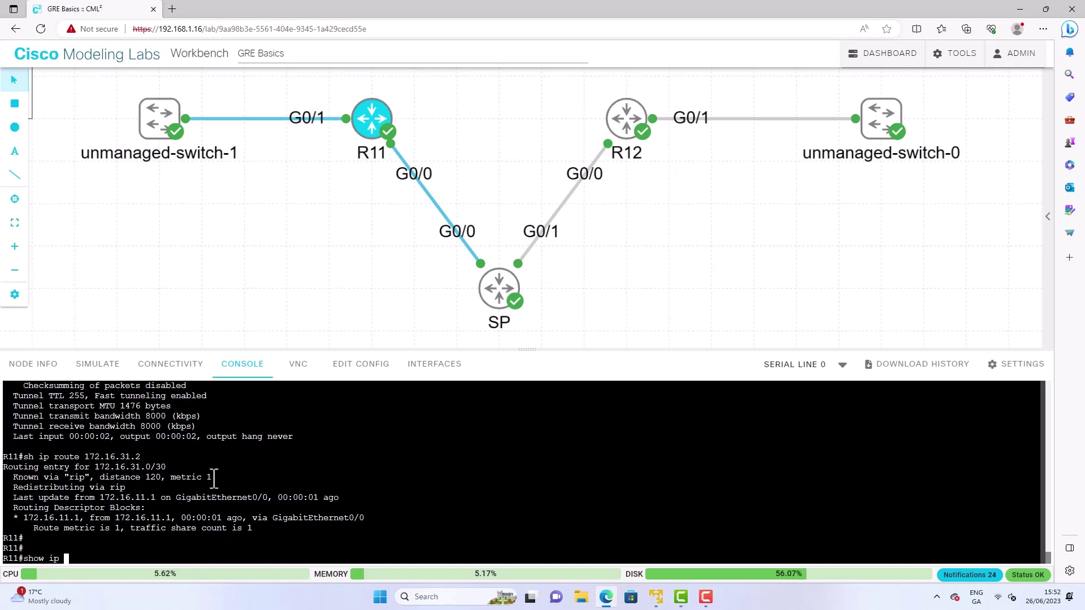
key("Tab")
type("ne")
key("Tab")
Step: List R11's EIGRP neighbor 192.168.100.31 on Tunnel1 and its EIGRP-learned routes
key("Return")
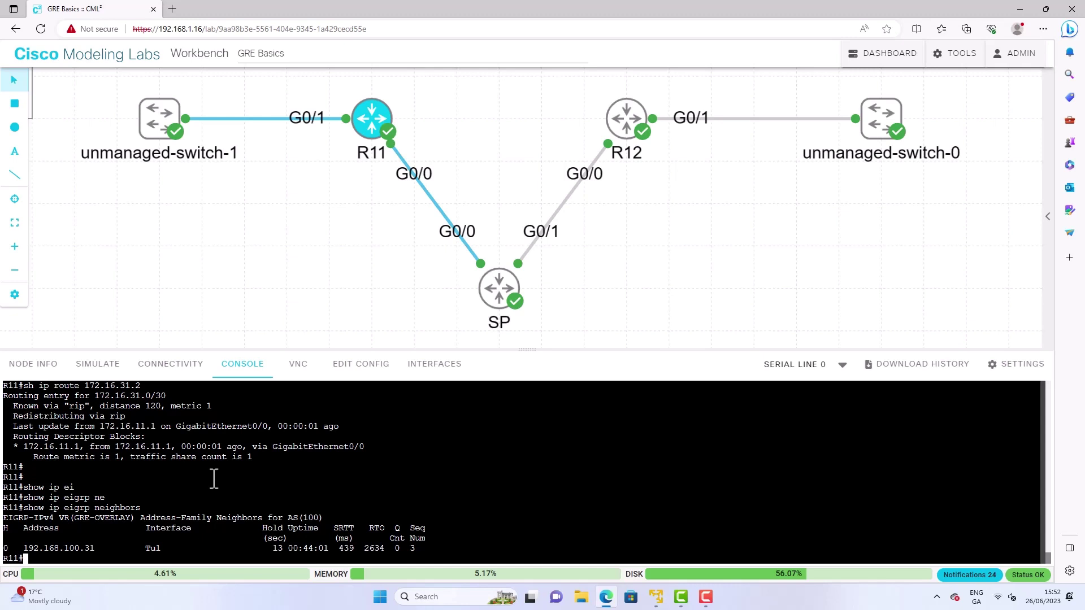
key("Return")
key("Return")
type("show ip route eigr")
key("Tab")
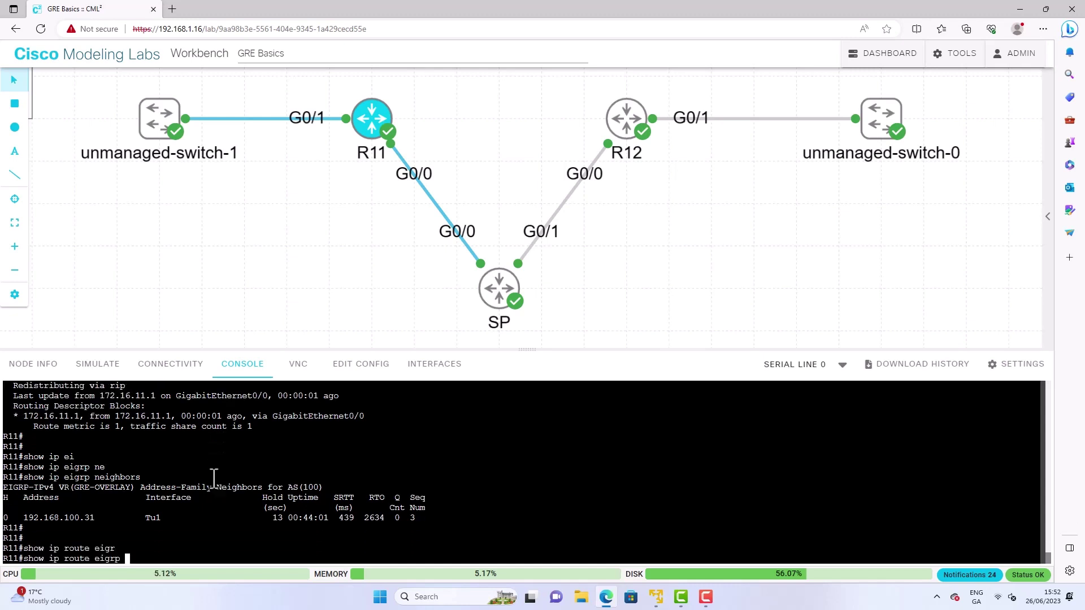
key("Return")
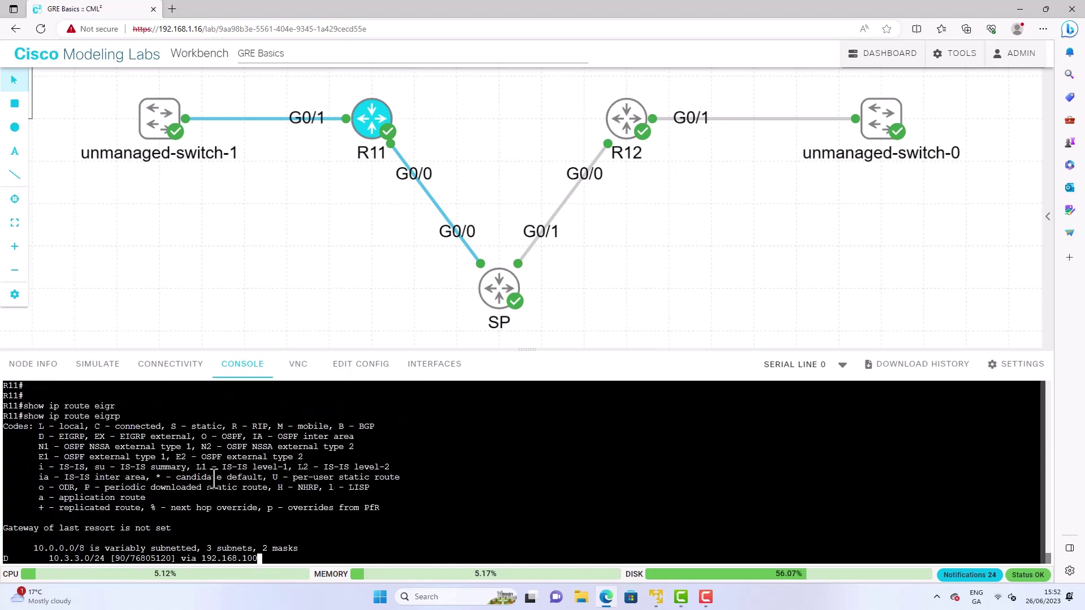
key("Return")
key("Return")
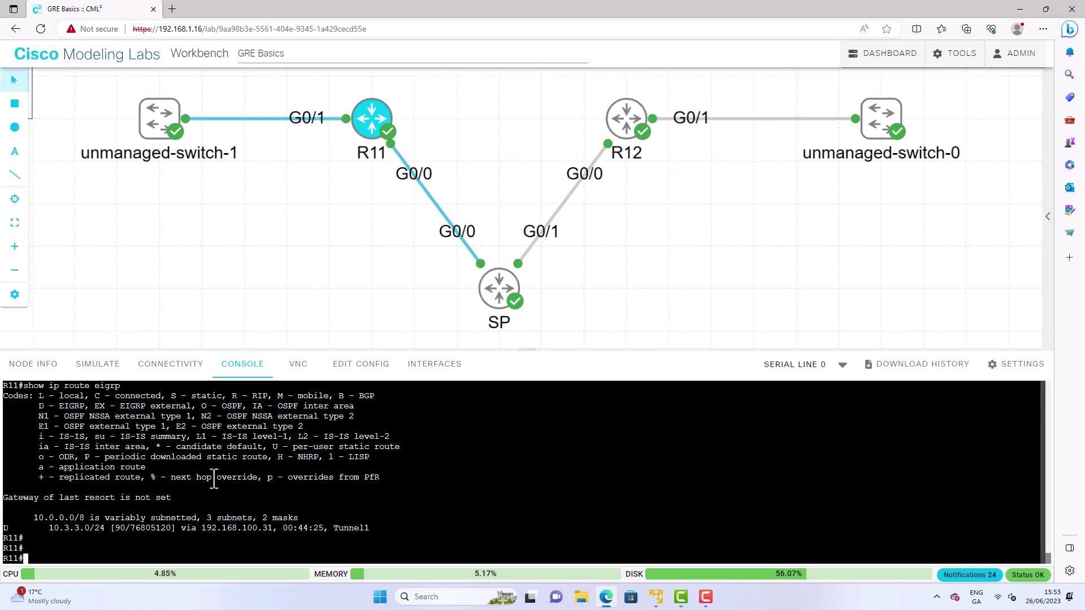
Step: Show R11's RIP routes and paste 'traceroute 10.3.3.1 source Gi0/0'
type("show ip route rip")
key("Return")
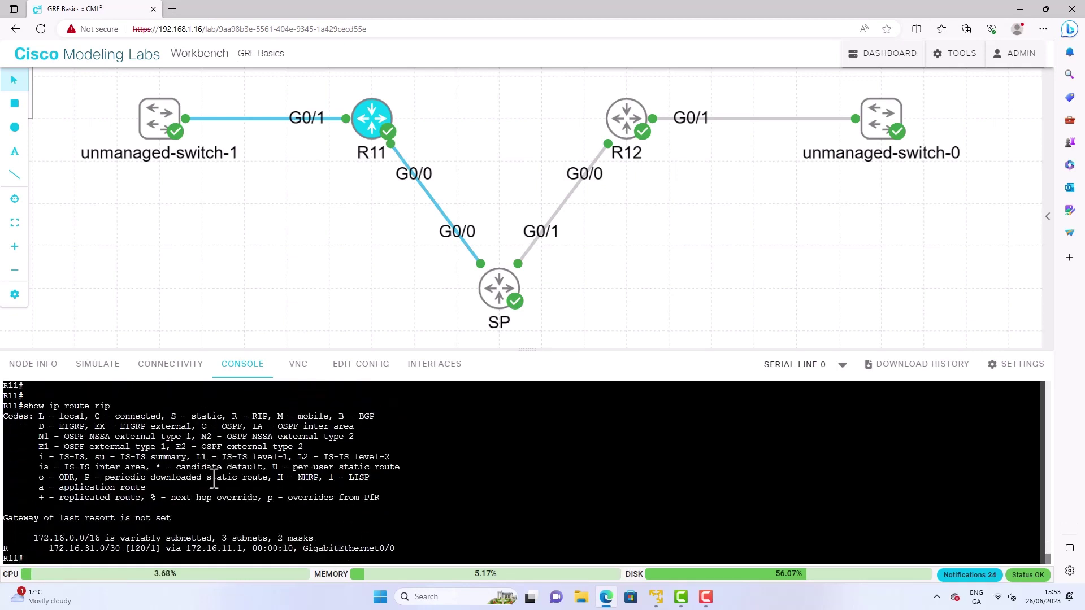
key("Return")
key("Return")
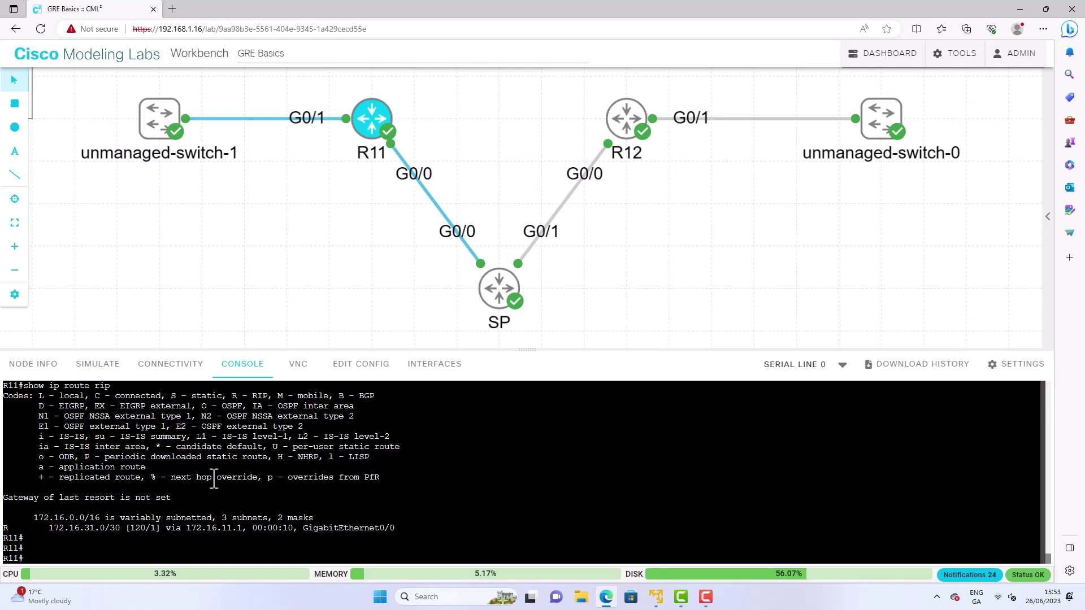
type("traceroute 10.3.3.1 source GI0/0")
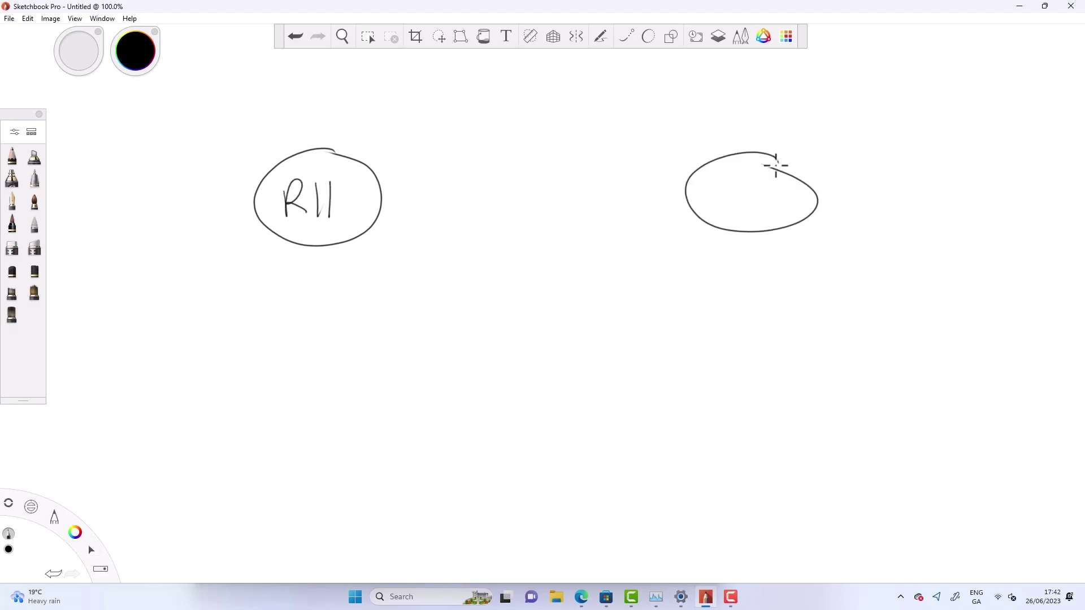
Step: Finish the R12 label and write P-2-P in green above a double-headed R11–R12 arrow
mouse_move(718, 182)
left_mouse_down()
mouse_move(719, 217)
mouse_move(740, 216)
left_mouse_up()
left_click_drag(751, 181, 752, 216)
left_click_drag(760, 187, 780, 215)
mouse_move(83, 541)
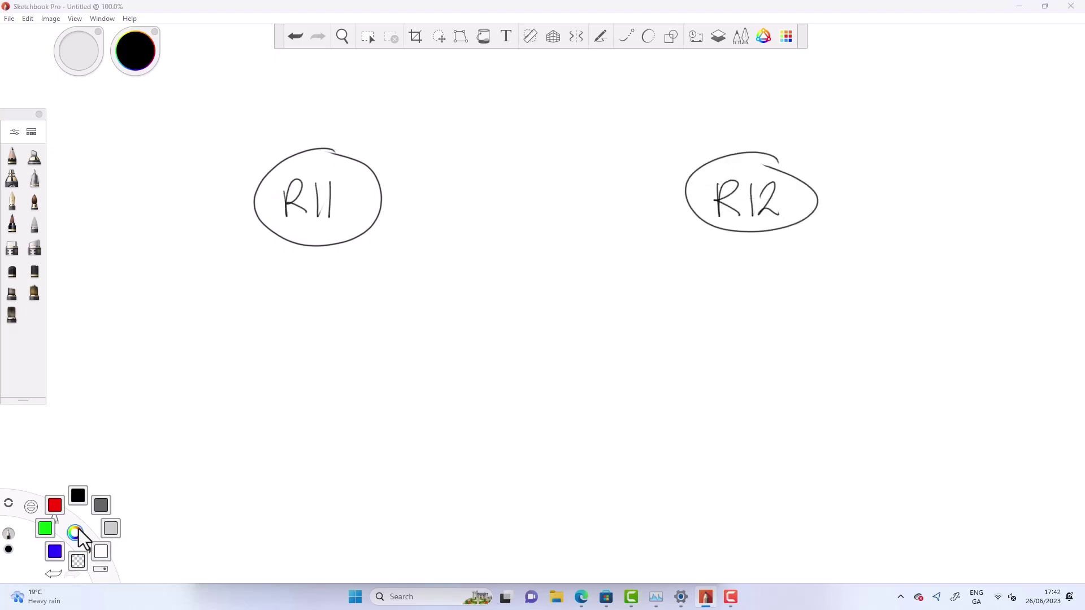
left_click(46, 528)
mouse_move(388, 206)
left_mouse_down()
mouse_move(687, 197)
mouse_move(679, 208)
mouse_move(398, 216)
left_mouse_up()
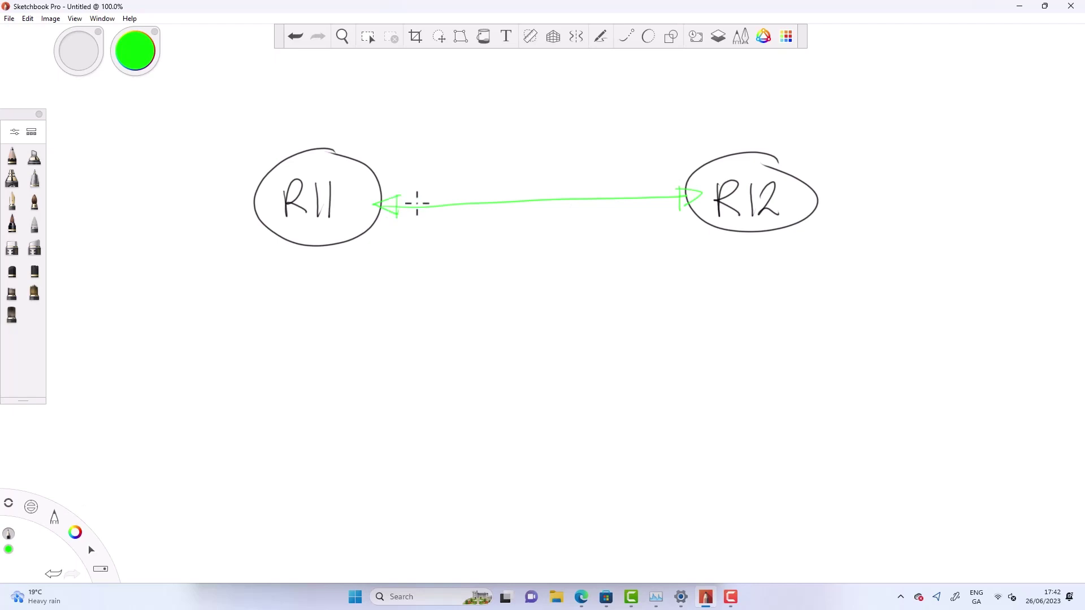
left_click_drag(459, 165, 461, 196)
mouse_move(459, 164)
left_mouse_down()
mouse_move(462, 182)
mouse_move(508, 181)
left_mouse_up()
left_click_drag(513, 165, 537, 189)
left_click_drag(545, 177, 575, 188)
left_click_drag(573, 156, 576, 177)
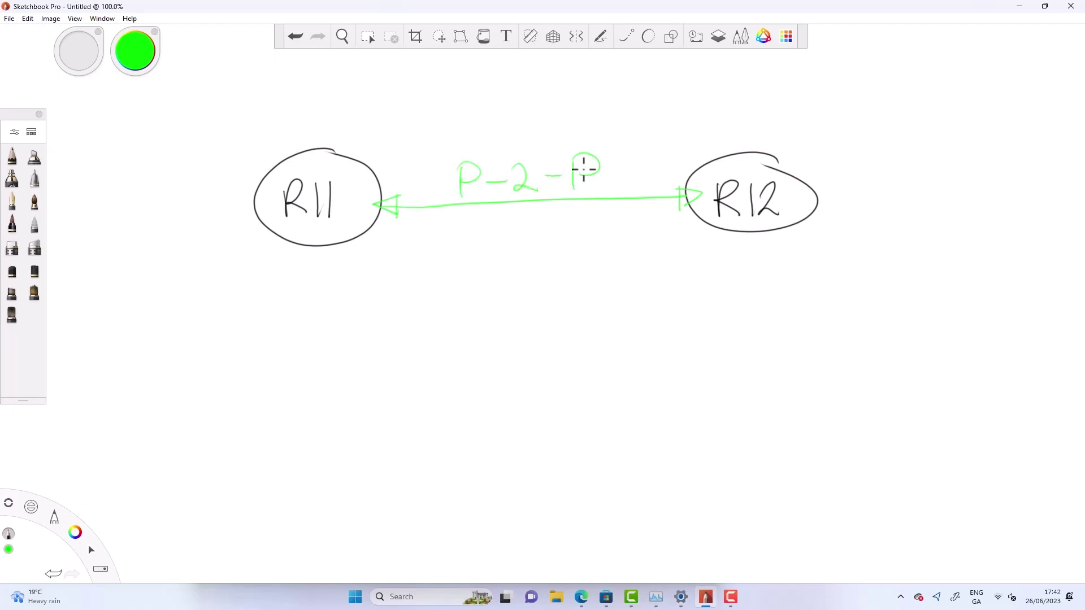
Step: Write RIP in blue under the link and box it
mouse_move(78, 537)
left_click(53, 552)
left_click_drag(508, 229, 507, 260)
left_click_drag(507, 229, 527, 259)
left_click_drag(536, 224, 544, 258)
left_click_drag(544, 228, 545, 244)
mouse_move(494, 220)
left_mouse_down()
mouse_move(495, 267)
mouse_move(598, 265)
left_mouse_up()
left_click_drag(504, 217, 602, 214)
left_click_drag(597, 213, 593, 266)
Step: Write EIGRP in blue above P-2-P and box it
mouse_move(504, 100)
left_mouse_down()
mouse_move(485, 112)
mouse_move(497, 134)
left_mouse_up()
left_click_drag(514, 103, 512, 134)
mouse_move(536, 107)
left_mouse_down()
mouse_move(538, 120)
mouse_move(548, 117)
left_mouse_up()
left_click_drag(556, 105, 556, 133)
mouse_move(557, 105)
left_mouse_down()
mouse_move(570, 132)
mouse_move(576, 121)
left_mouse_up()
left_click_drag(464, 88, 465, 145)
left_click_drag(610, 136, 466, 154)
left_click_drag(479, 88, 609, 85)
left_click_drag(602, 87, 600, 140)
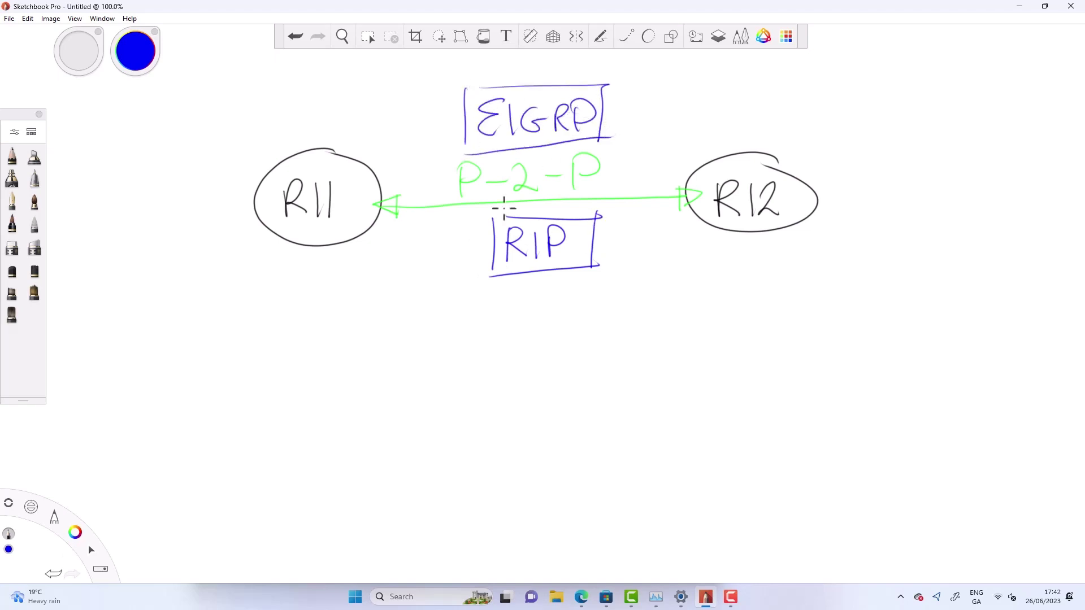
Step: Mark both LAN interfaces with red dots labelled LAN, arrowed toward EIGRP
mouse_move(77, 534)
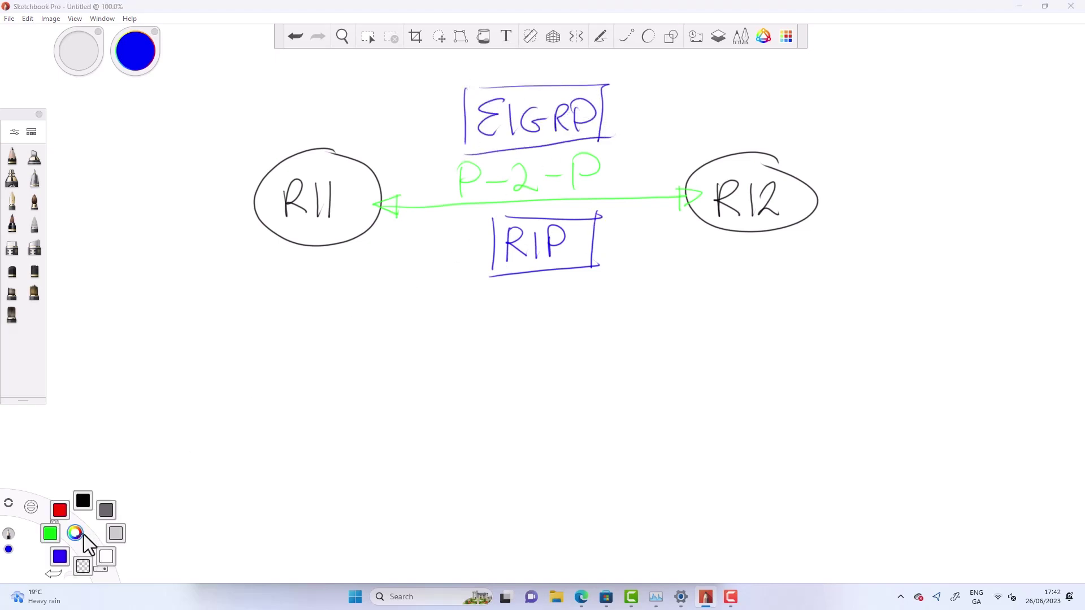
left_click(60, 510)
mouse_move(255, 198)
left_mouse_down()
mouse_move(243, 207)
mouse_move(252, 206)
left_mouse_up()
mouse_move(825, 197)
left_mouse_down()
mouse_move(857, 182)
mouse_move(877, 186)
mouse_move(872, 194)
mouse_move(914, 179)
left_mouse_up()
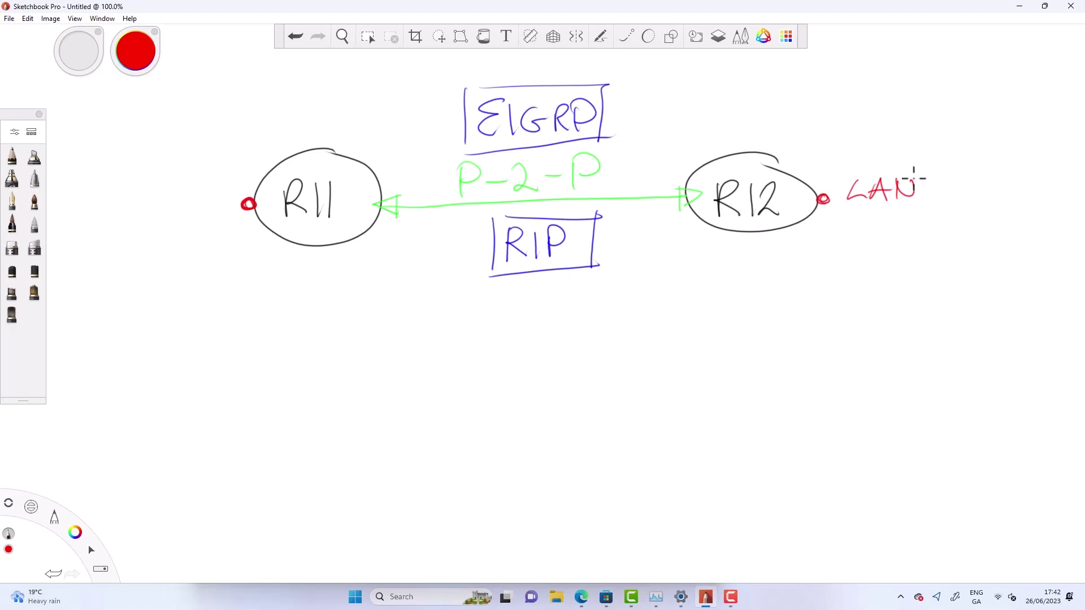
mouse_move(160, 190)
left_mouse_down()
mouse_move(174, 219)
mouse_move(201, 218)
mouse_move(199, 207)
left_mouse_up()
mouse_move(209, 217)
left_mouse_down()
mouse_move(226, 180)
mouse_move(392, 110)
mouse_move(434, 110)
left_mouse_up()
mouse_move(844, 162)
left_mouse_down()
mouse_move(633, 102)
mouse_move(641, 96)
left_mouse_up()
left_click(75, 533)
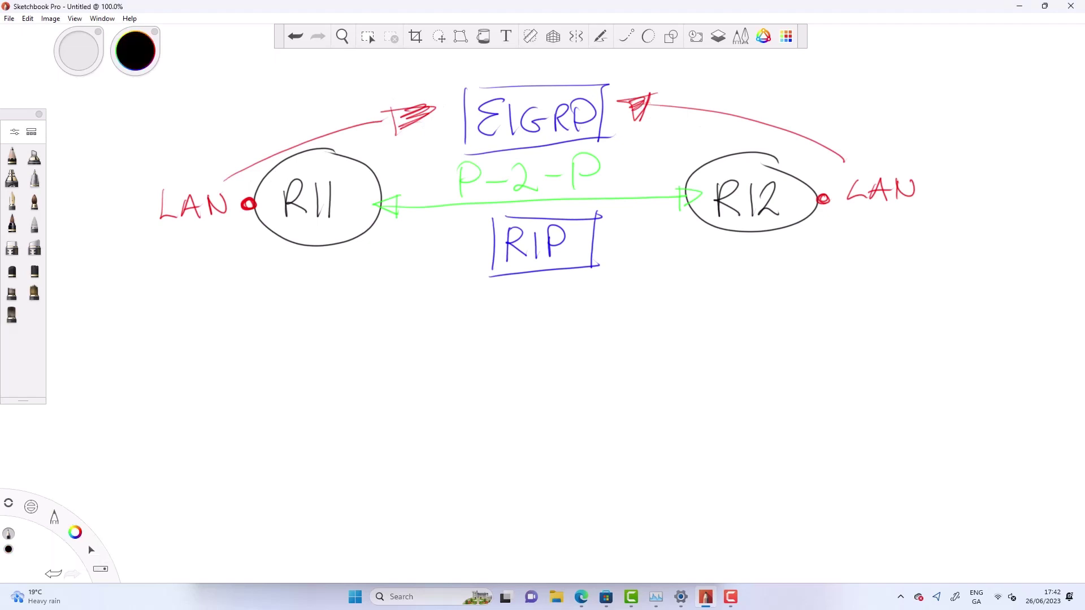
Step: Draw a black hub circle H and two spoke circles S, linking the hub to each spoke
left_click_drag(545, 304, 541, 303)
left_click_drag(527, 320, 526, 345)
mouse_move(544, 318)
left_mouse_down()
mouse_move(542, 346)
mouse_move(548, 332)
left_mouse_up()
left_click_drag(400, 429, 357, 476)
mouse_move(732, 448)
left_mouse_down()
mouse_move(703, 452)
mouse_move(691, 503)
left_mouse_up()
left_click_drag(516, 357, 440, 442)
left_click_drag(576, 356, 711, 455)
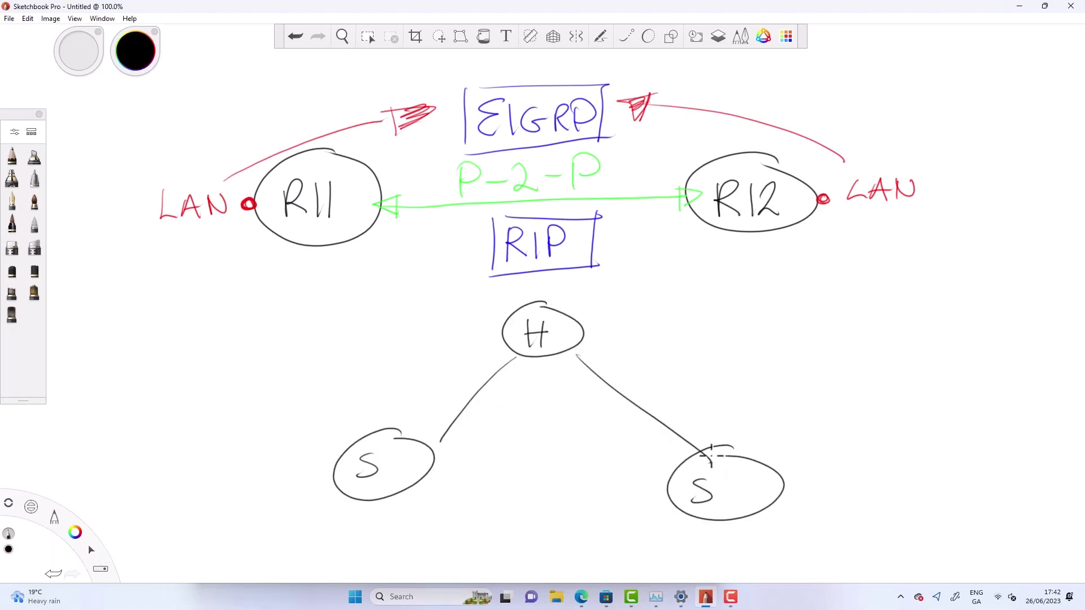
Step: Label the hub 'GRE Multipoint' in red
left_click(75, 533)
left_click(73, 502)
left_click_drag(620, 309, 622, 322)
left_click_drag(632, 334, 667, 336)
mouse_move(691, 330)
left_mouse_down()
mouse_move(719, 332)
mouse_move(760, 298)
left_mouse_up()
left_click_drag(778, 339, 791, 319)
left_click_drag(797, 322, 825, 319)
left_click_drag(827, 294, 842, 308)
left_click_drag(567, 296, 540, 301)
Step: Write 'GRE P-2-P' in red at lower left and box both spokes
left_click_drag(210, 471, 208, 487)
left_click_drag(222, 499, 237, 496)
left_click_drag(255, 473, 257, 498)
left_click_drag(240, 534, 243, 525)
left_click_drag(268, 524, 309, 526)
left_click_drag(318, 517, 329, 516)
left_click_drag(341, 523, 356, 506)
mouse_move(161, 465)
left_mouse_down()
mouse_move(307, 262)
mouse_move(195, 484)
left_mouse_up()
left_click_drag(330, 427, 466, 489)
left_click_drag(344, 438, 464, 423)
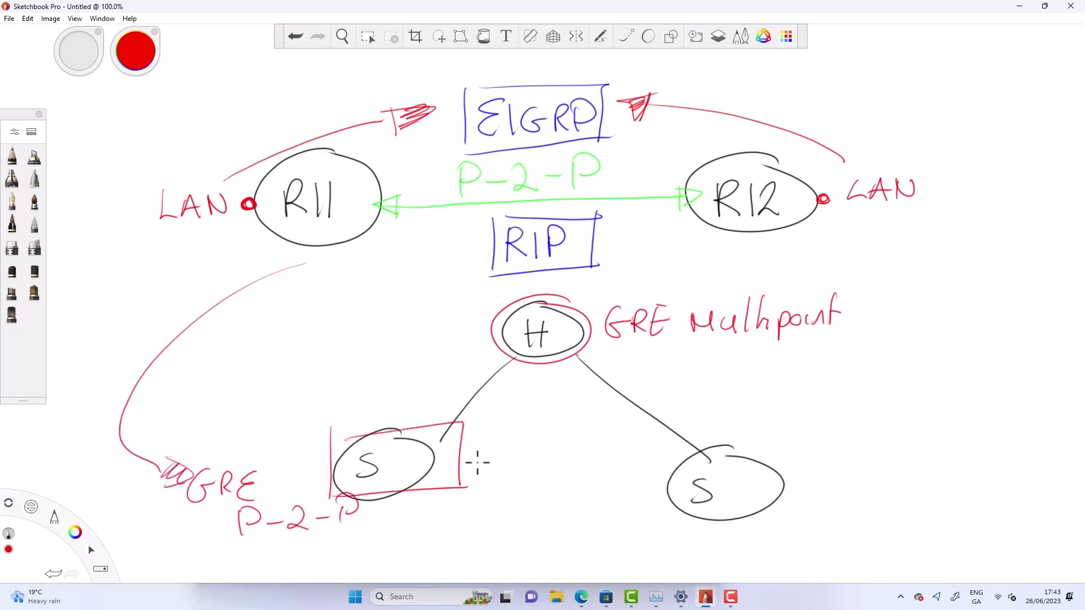
mouse_move(652, 442)
left_mouse_down()
mouse_move(827, 511)
mouse_move(814, 509)
left_mouse_up()
Step: Write 'DMVPN phasE 1' in black to the left of the hub
left_click(75, 532)
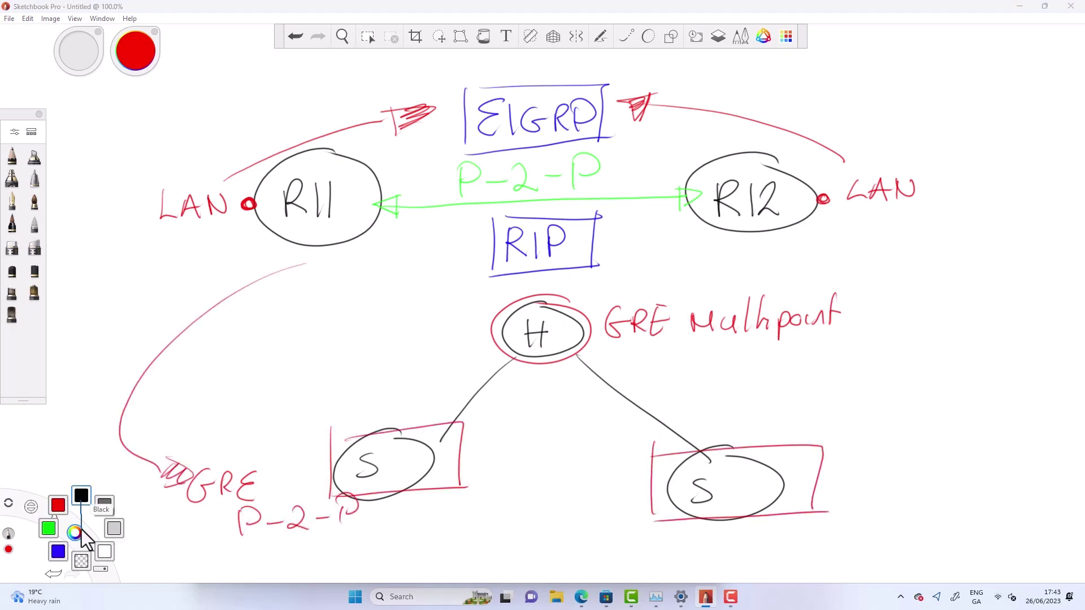
left_click(81, 496)
left_click_drag(226, 322, 231, 349)
left_click_drag(255, 344, 295, 327)
mouse_move(306, 341)
left_mouse_down()
mouse_move(308, 319)
mouse_move(354, 319)
left_mouse_up()
mouse_move(219, 371)
left_mouse_down()
mouse_move(233, 395)
mouse_move(259, 387)
left_mouse_up()
left_click_drag(283, 374, 287, 387)
left_click_drag(312, 369, 303, 386)
left_click_drag(353, 358, 331, 387)
left_click_drag(384, 347, 382, 384)
left_click_drag(443, 319, 441, 320)
left_click_drag(429, 330, 452, 330)
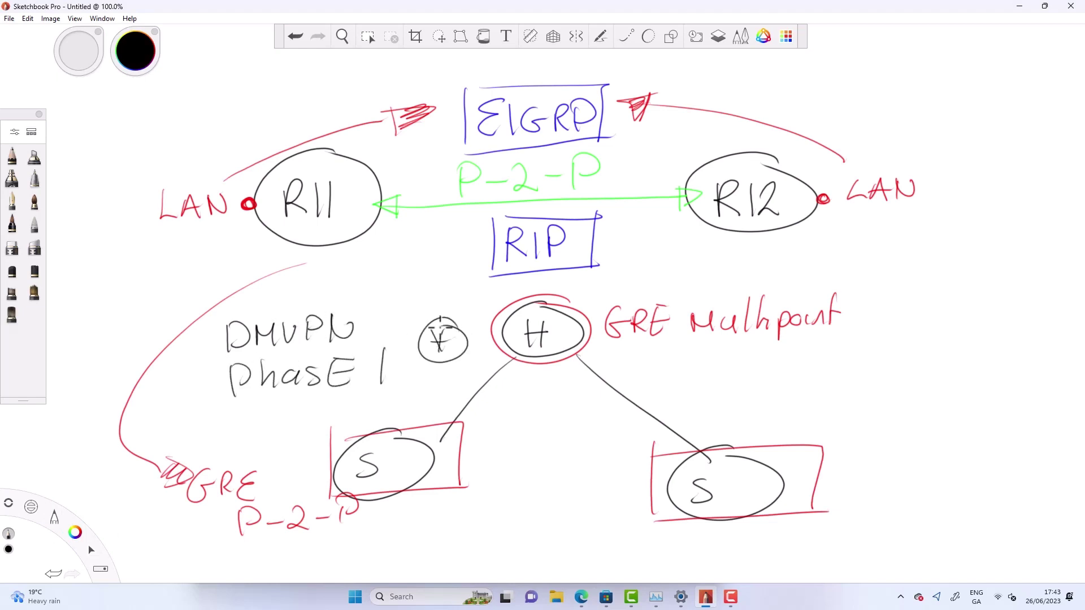
Step: Add 'DMVPN Phase3' under GRE Multipoint and an arrow between the two spokes
mouse_move(851, 364)
left_mouse_down()
mouse_move(853, 396)
mouse_move(939, 373)
left_mouse_up()
left_click_drag(943, 389, 958, 380)
mouse_move(880, 408)
left_mouse_down()
mouse_move(879, 440)
mouse_move(969, 435)
left_mouse_up()
left_click_drag(464, 467, 652, 457)
mouse_move(433, 472)
left_mouse_down()
mouse_move(469, 455)
mouse_move(442, 469)
left_mouse_up()
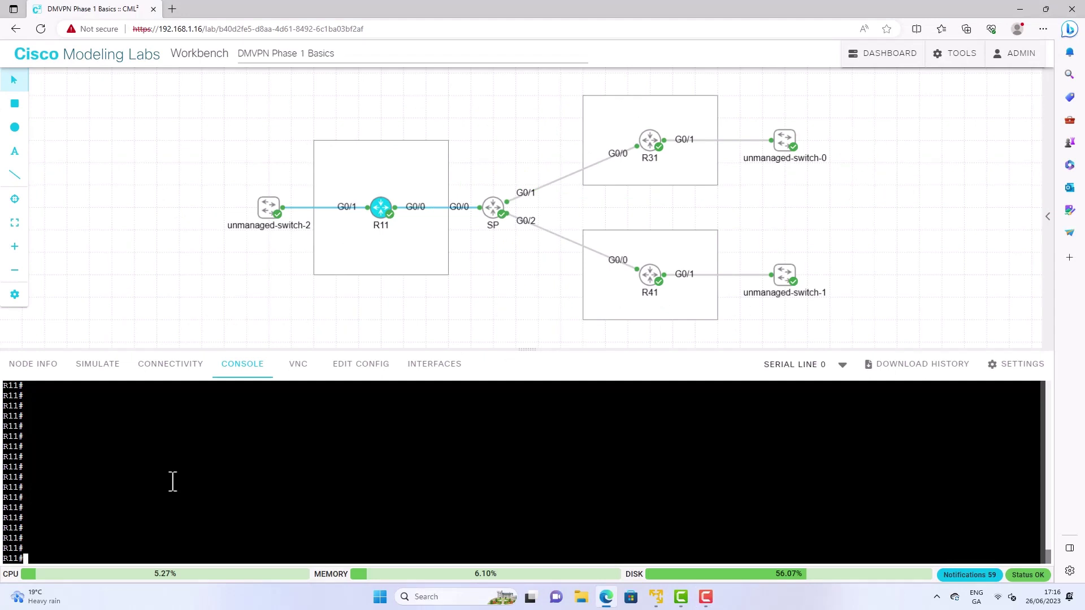
Step: Run 'sh ip int brief' and 'sh run int tunnel 100' on R11, showing GRE multipoint and NHRP network-id 100
type("sh ip int brief")
key("Return")
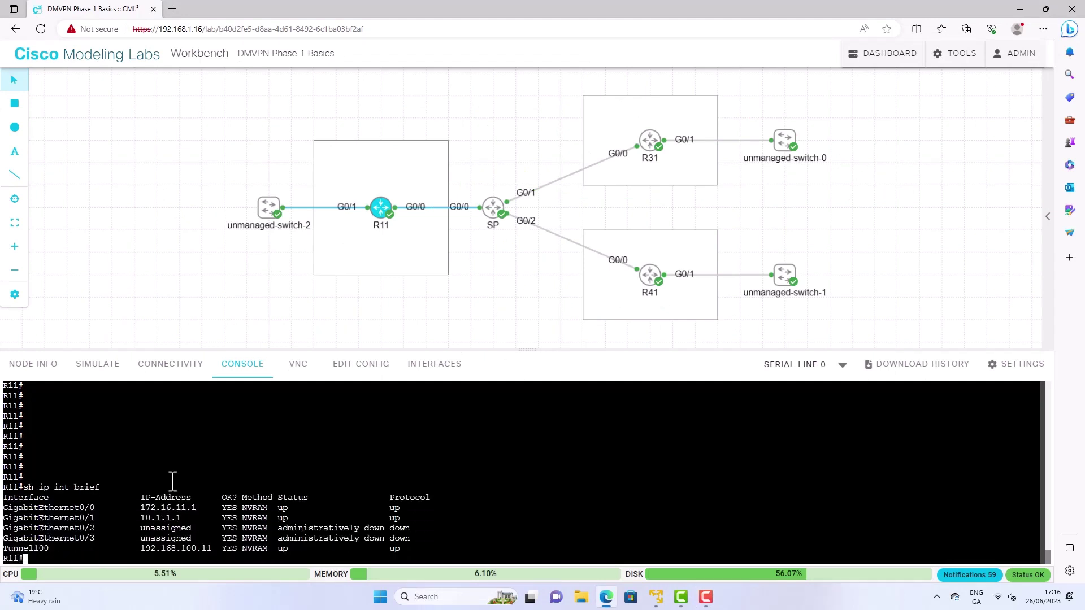
key("Return")
key("Return")
type("sh run ")
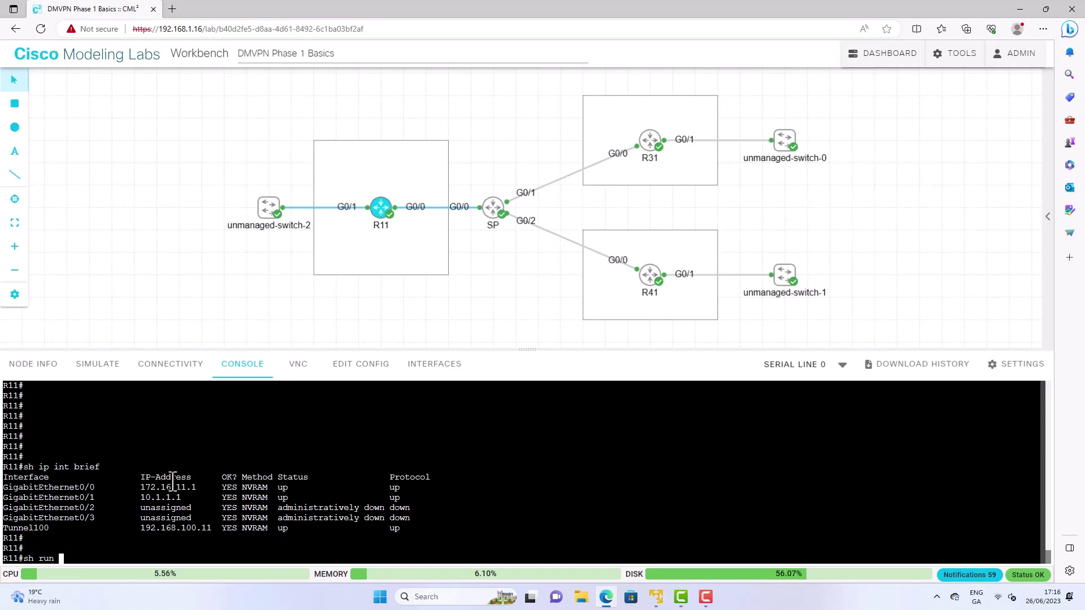
type("int tun")
key("Tab")
type("100")
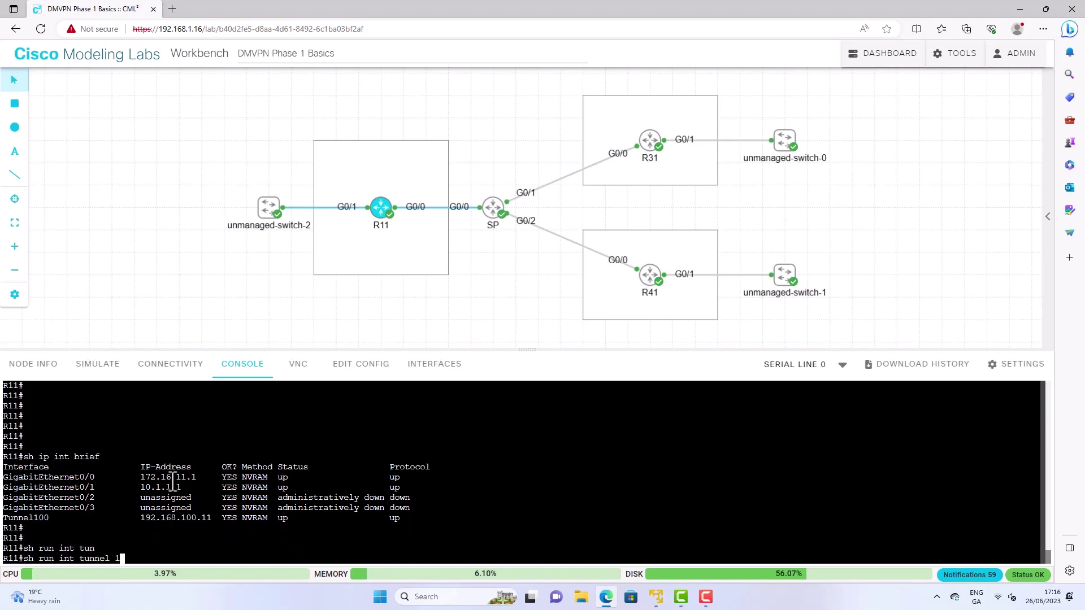
key("Return")
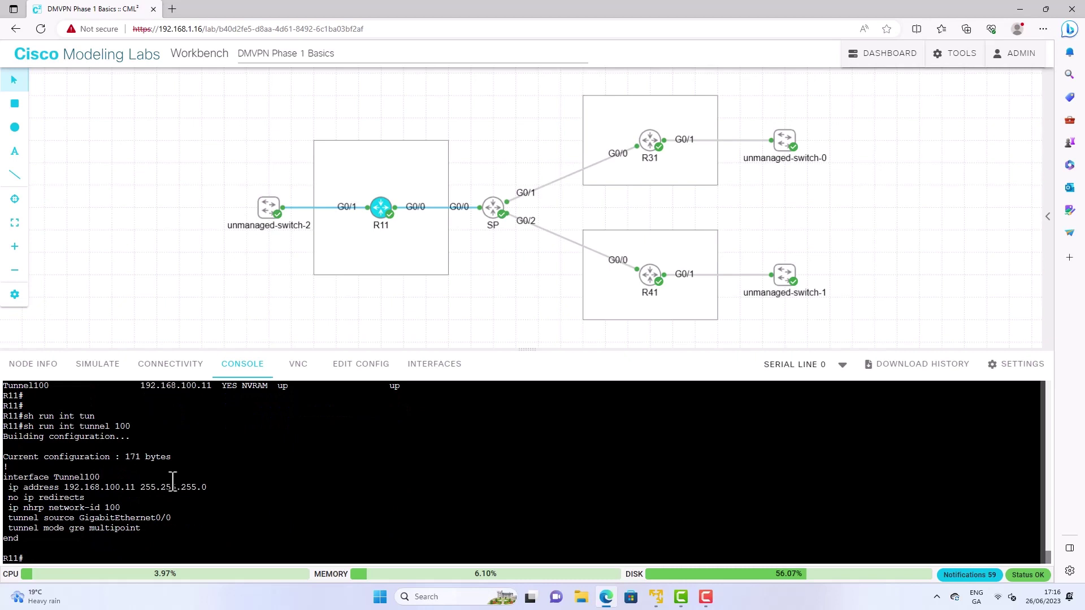
key("Return")
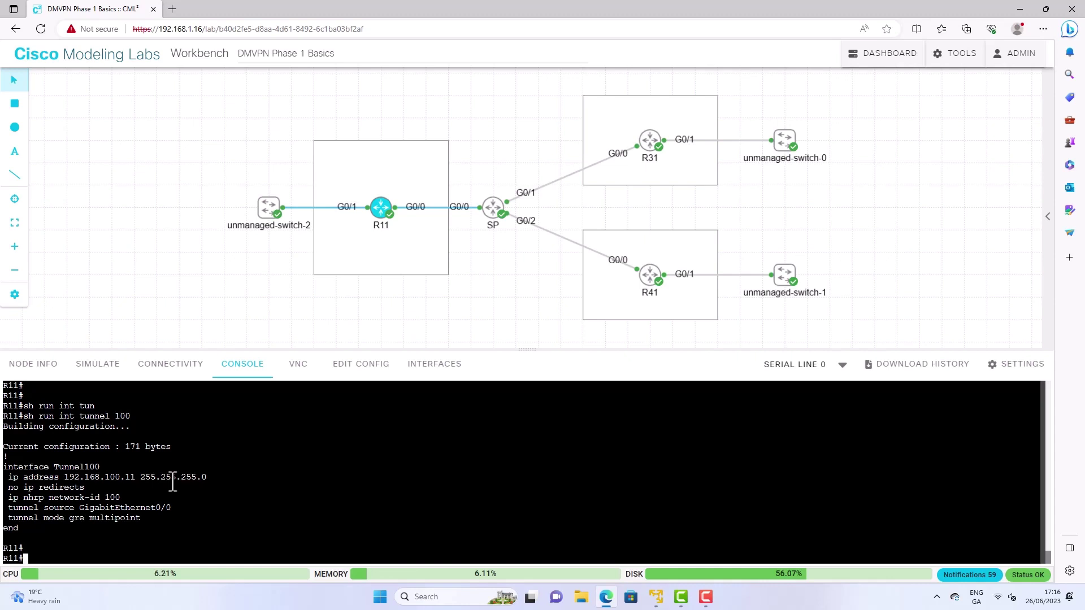
Step: Run 'show ip nhrp' on R11, listing dynamic entries for 192.168.100.31 and 192.168.100.41
type("show ip nh")
type("r")
key("Tab")
key("Return")
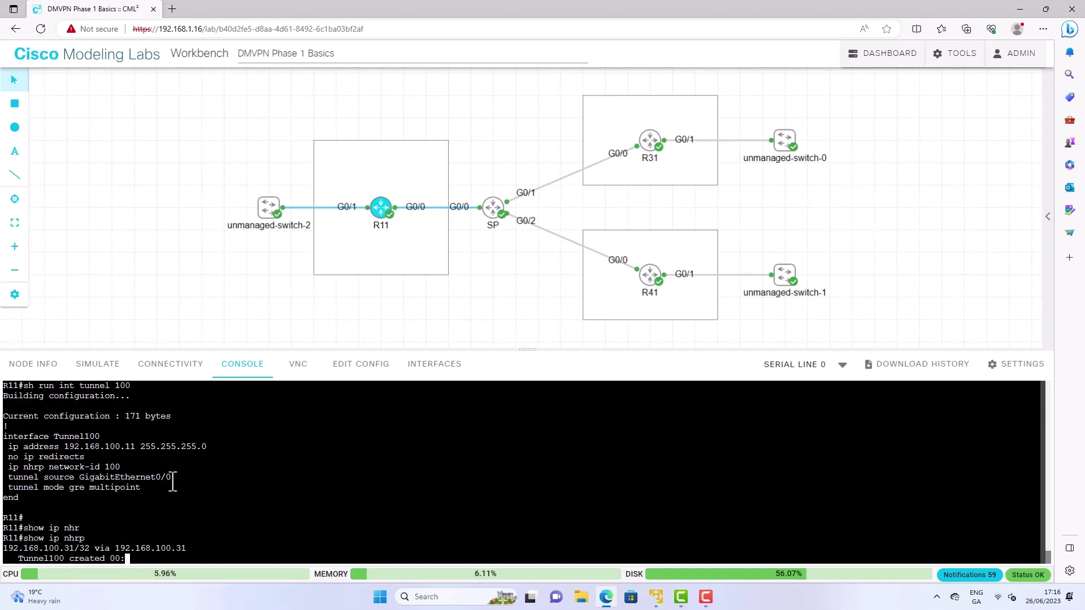
key("Return")
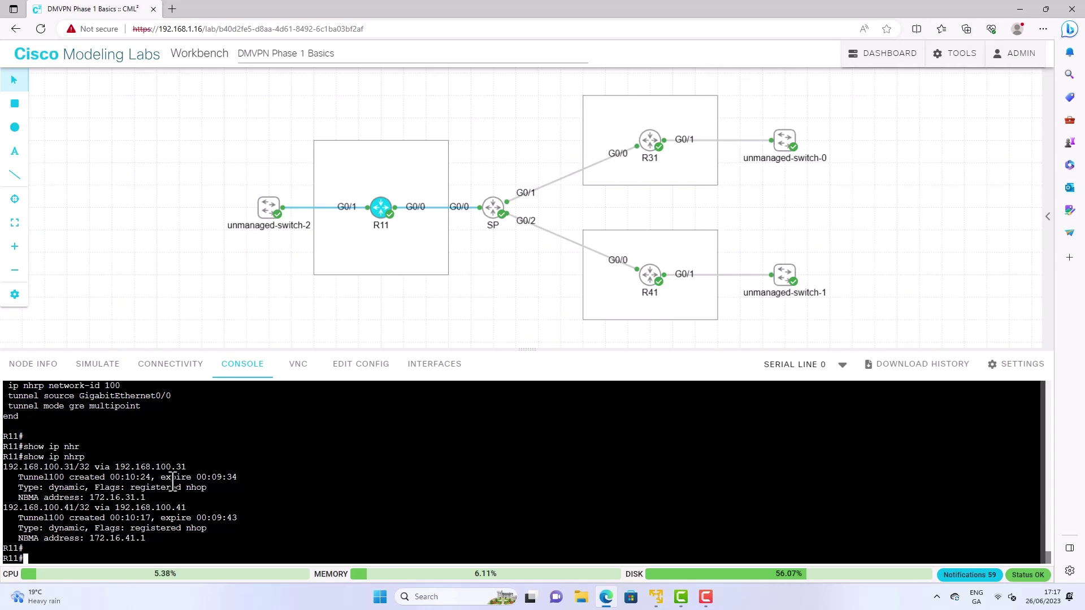
type("show dmvpn")
Step: Run 'show dmvpn' on R11, showing two UP peers, then open spoke R31's console
key("Return")
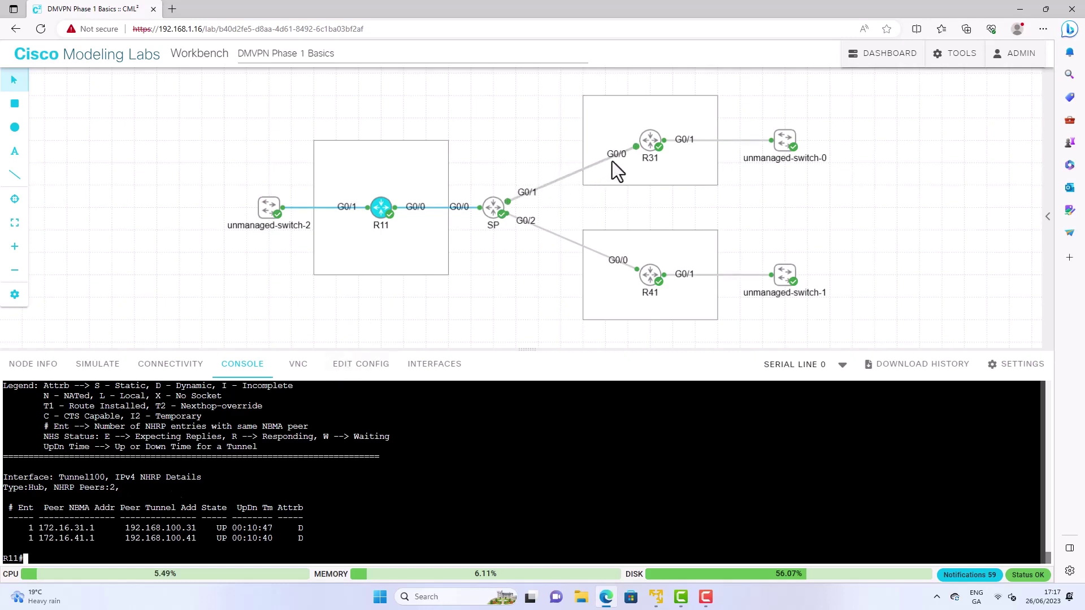
left_click(652, 139)
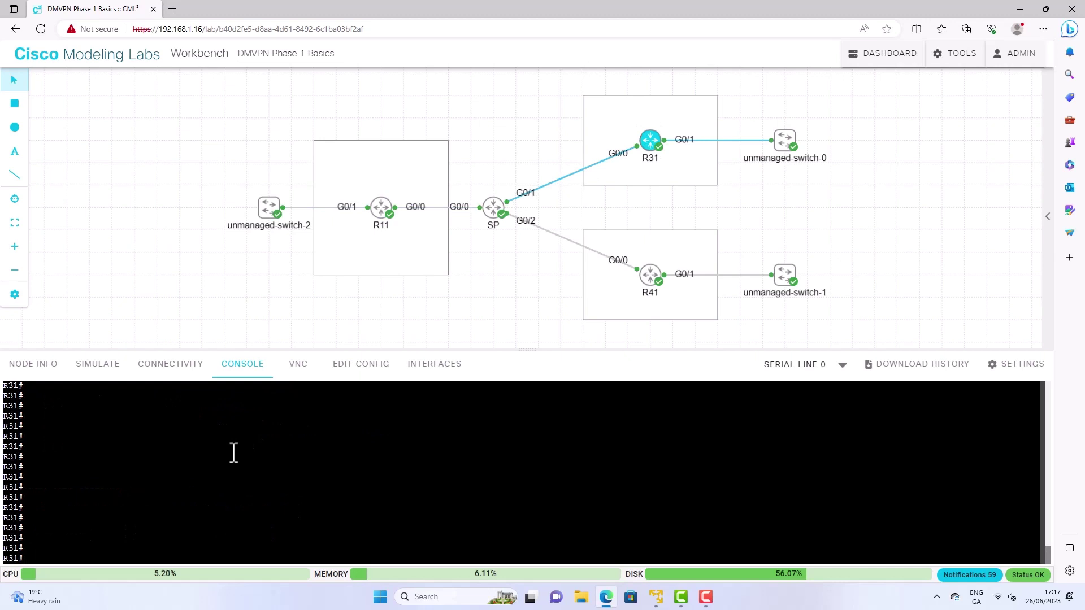
Step: Display R31's Tunnel100 running configuration with sh run int tunnel 100
type("sh run int tun")
key("Tab")
type("100")
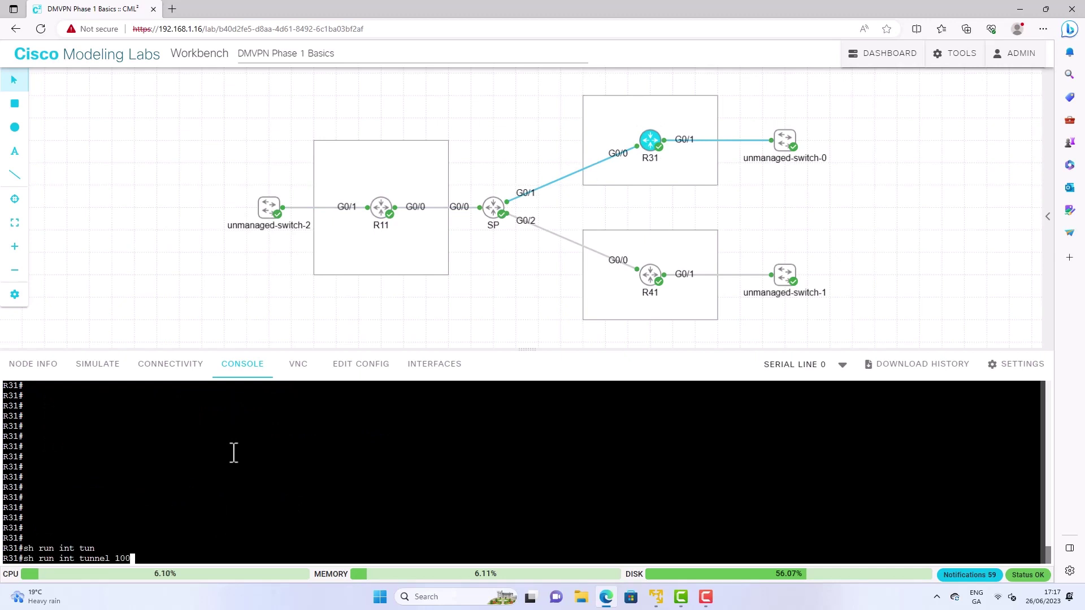
key("Return")
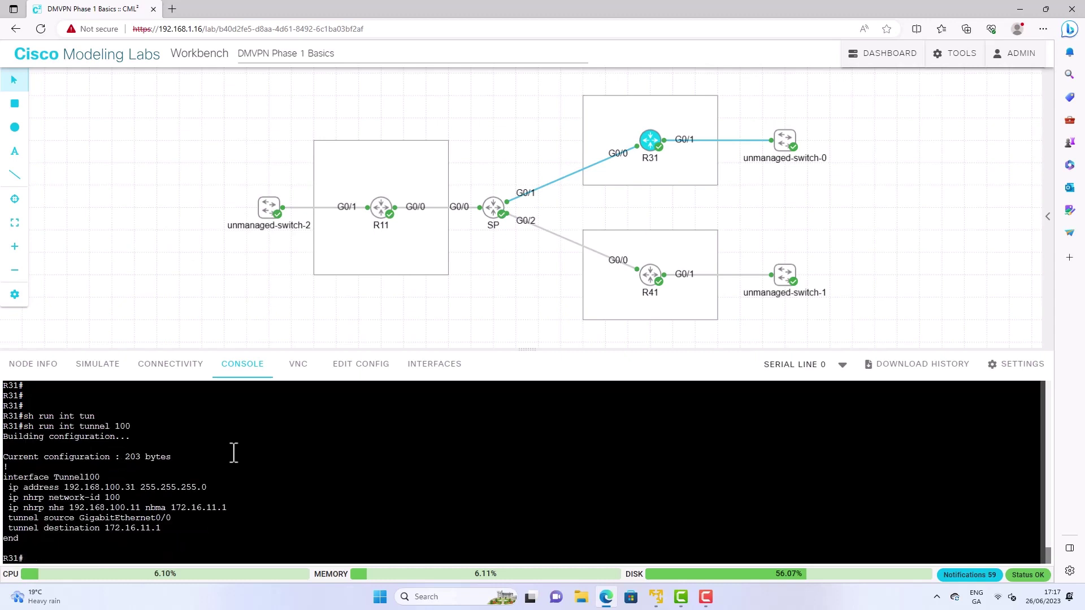
key("Return")
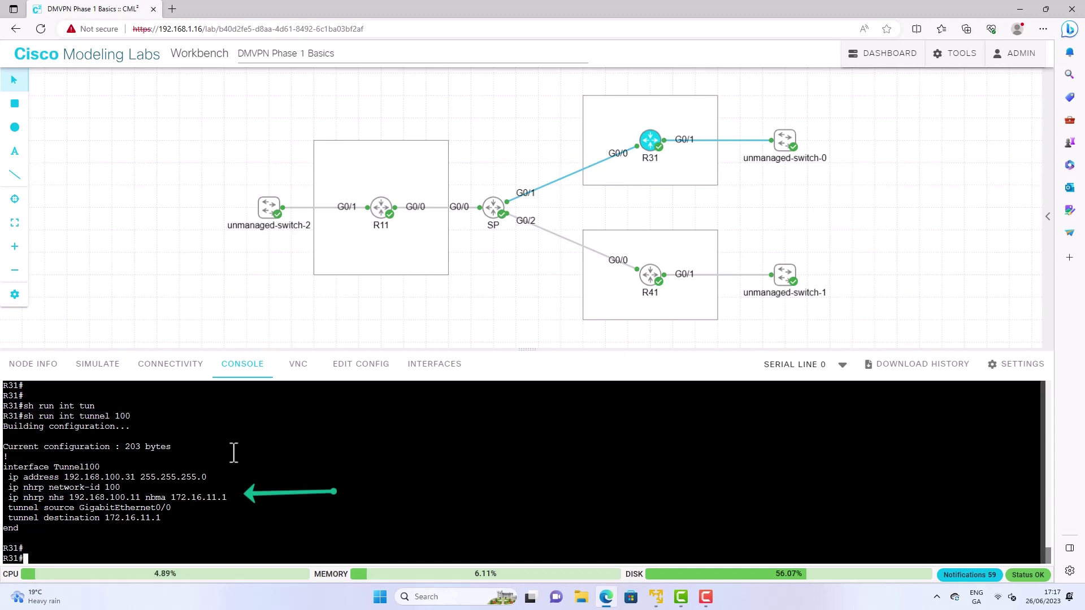
Step: Show R31's DMVPN table, listing hub 192.168.100.11 as its one UP peer
type("show dmv")
key("Tab")
key("Return")
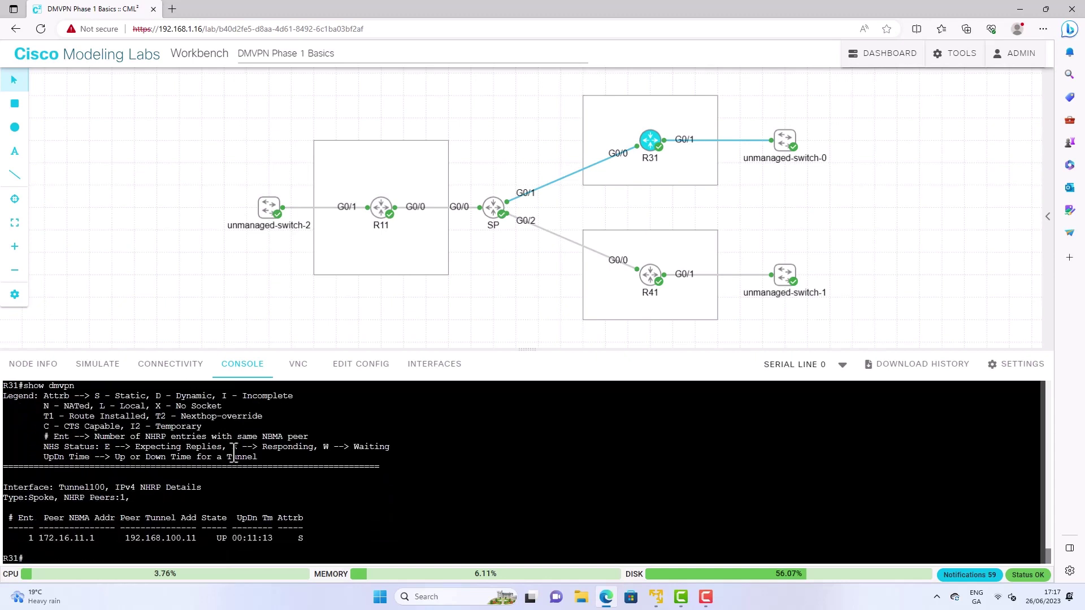
key("Return")
Step: On R31, start a traceroute to 10.4.4.1 sourced from interface gi0/0
type("tr")
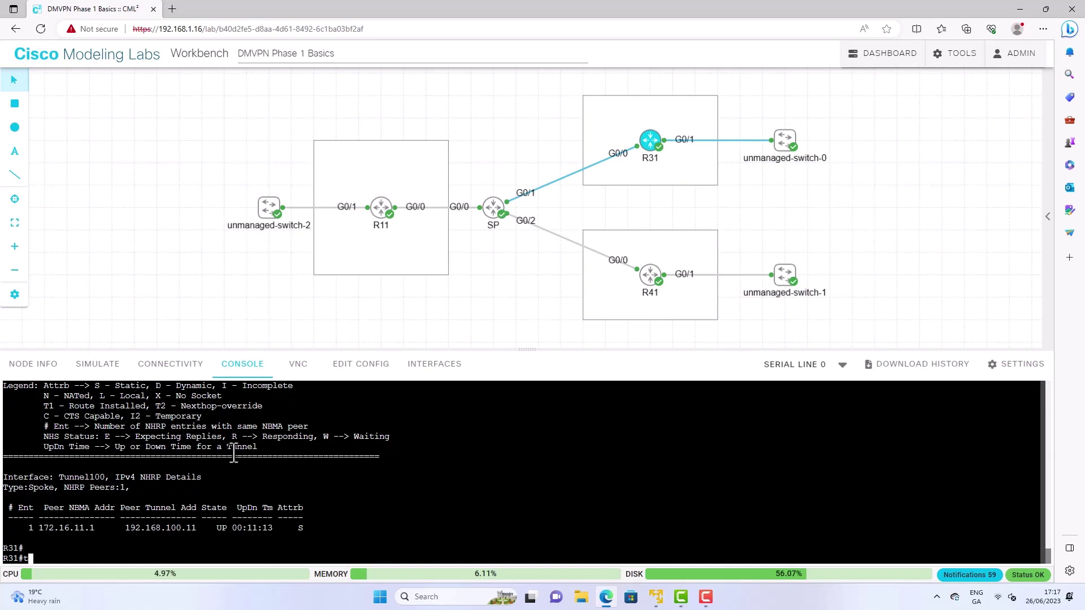
key("Tab")
type("10.4.4.")
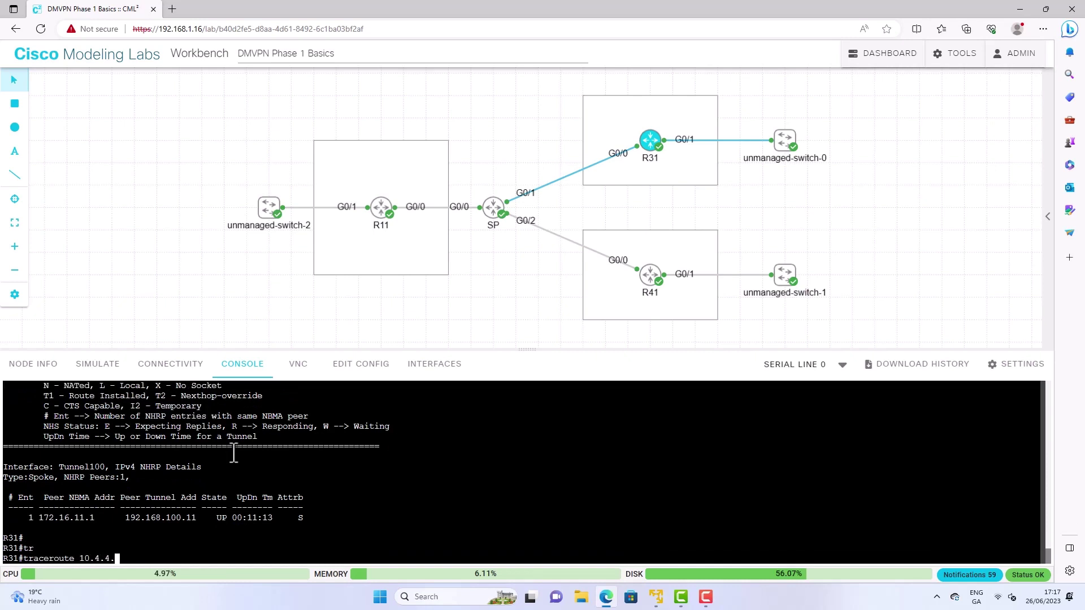
type("1 sou")
key("Tab")
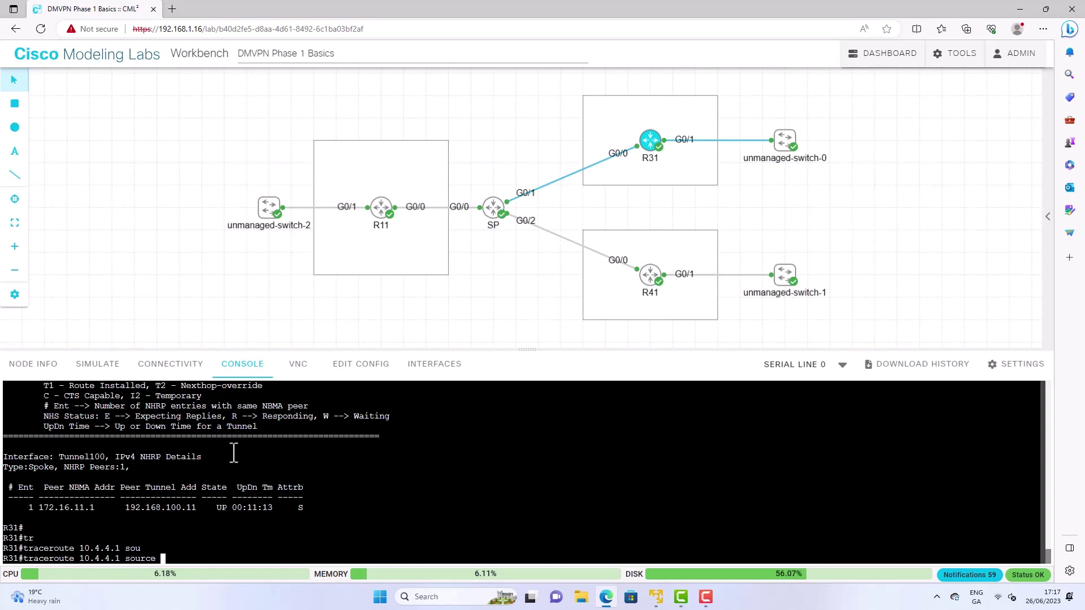
type("gi0/0")
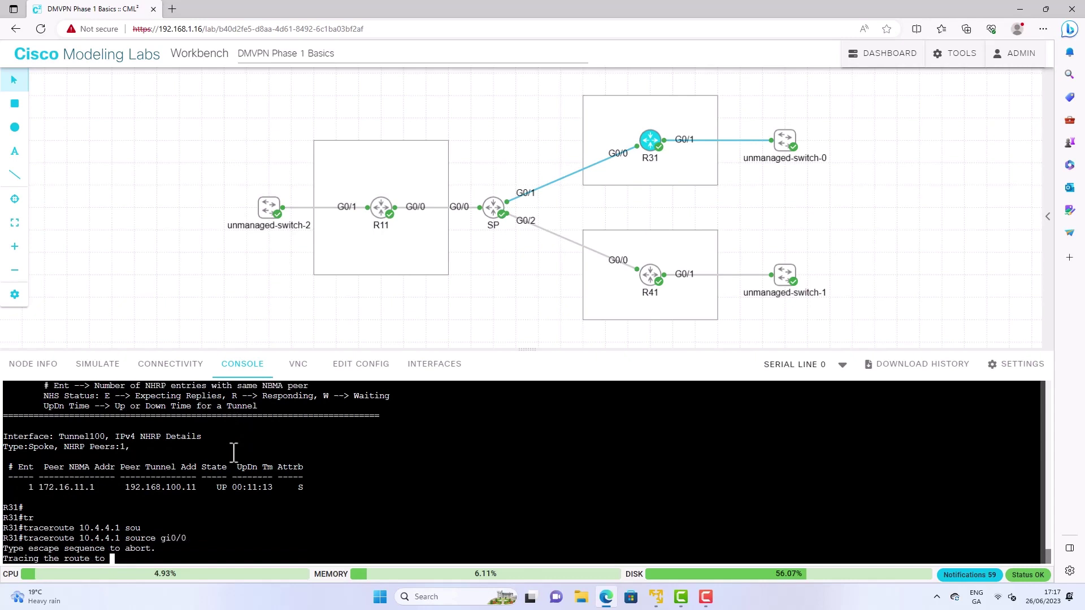